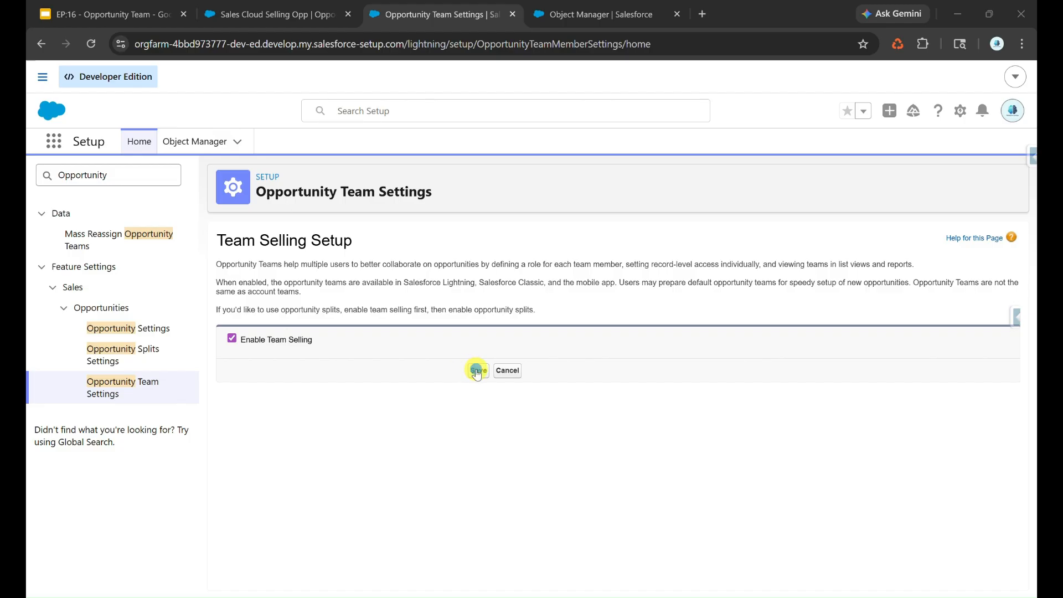
Enable Team Selling and add the Opportunity Team list to all four layouts, including users' customized lists
click(477, 370)
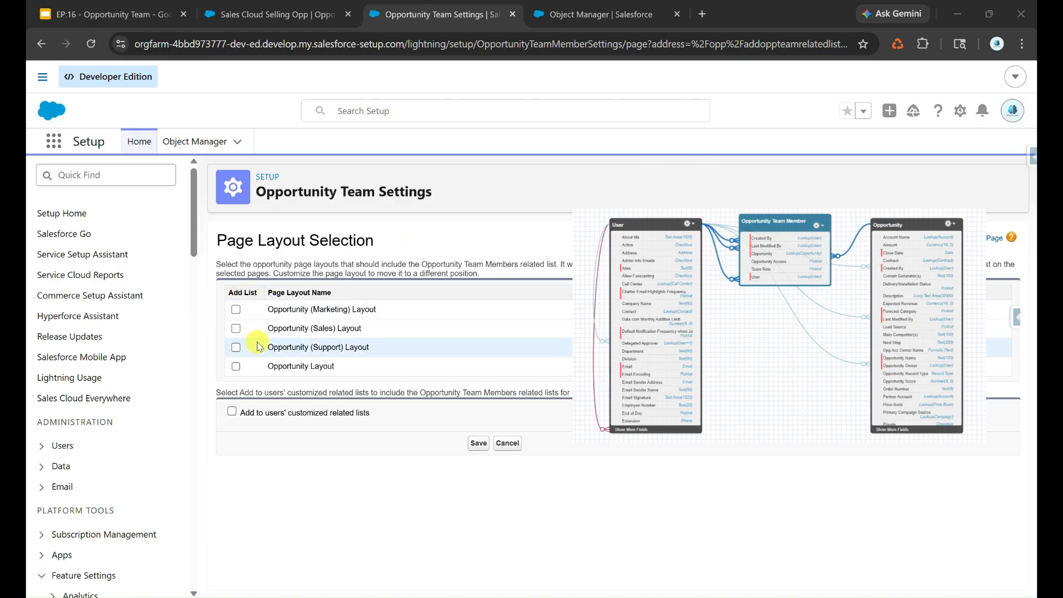
click(236, 309)
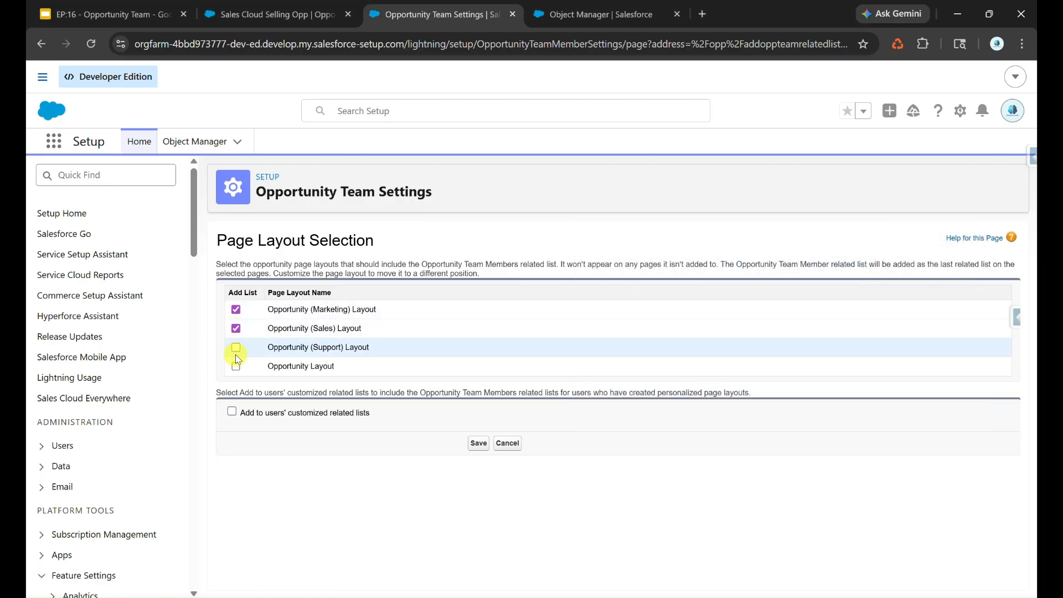
click(232, 411)
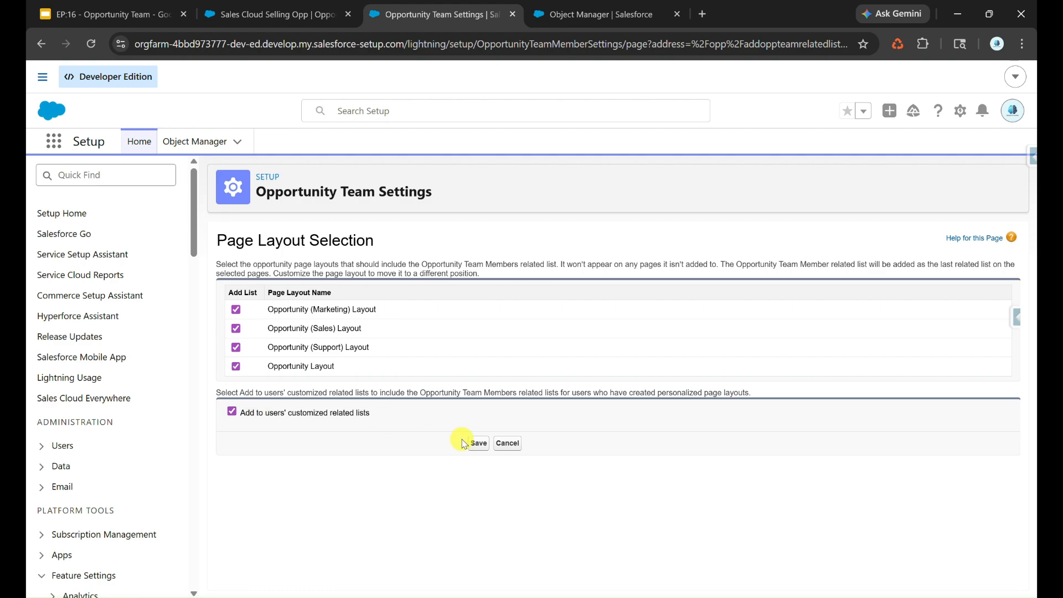
click(478, 443)
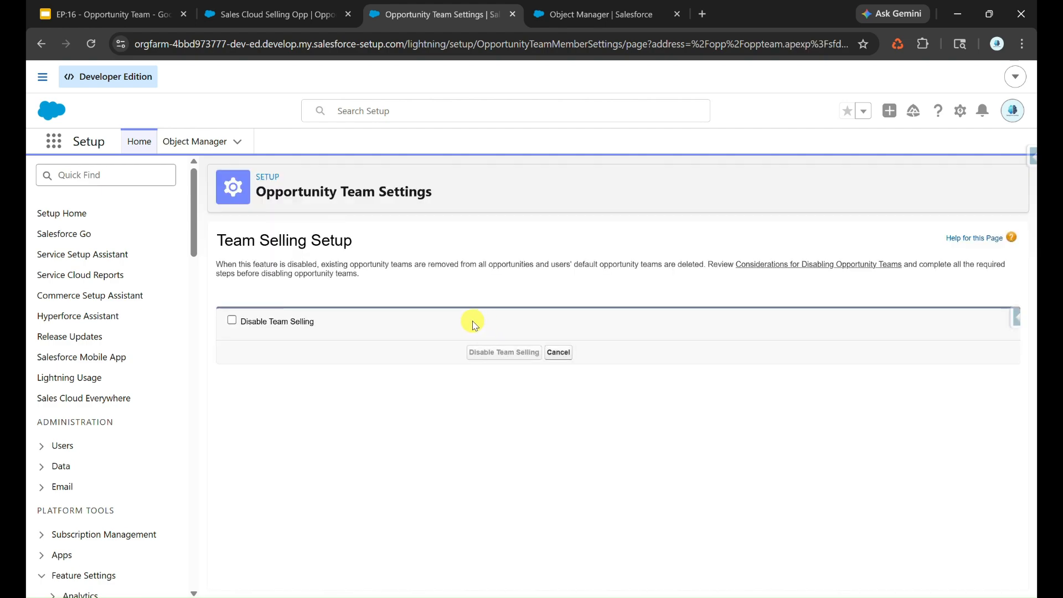
click(294, 13)
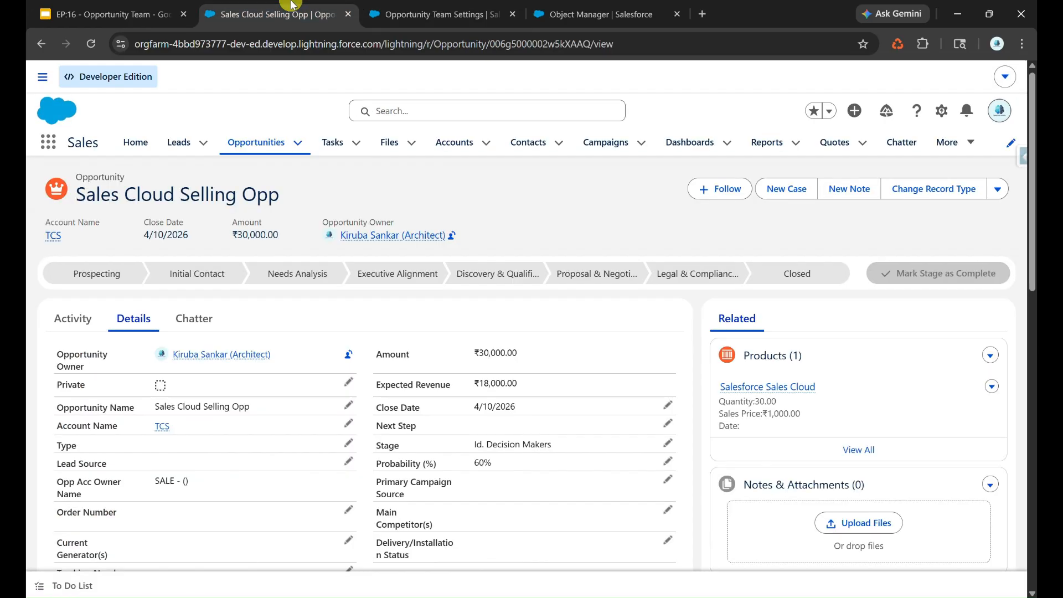
Reload the Sales Cloud Selling Opp record and open the Add Opportunity Team Members form
click(898, 44)
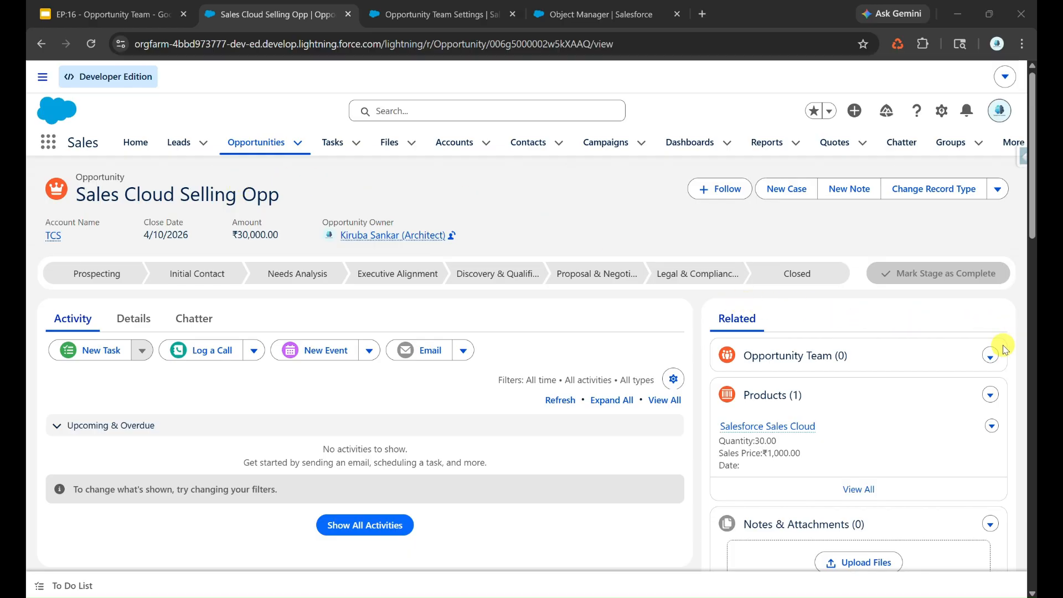
click(991, 357)
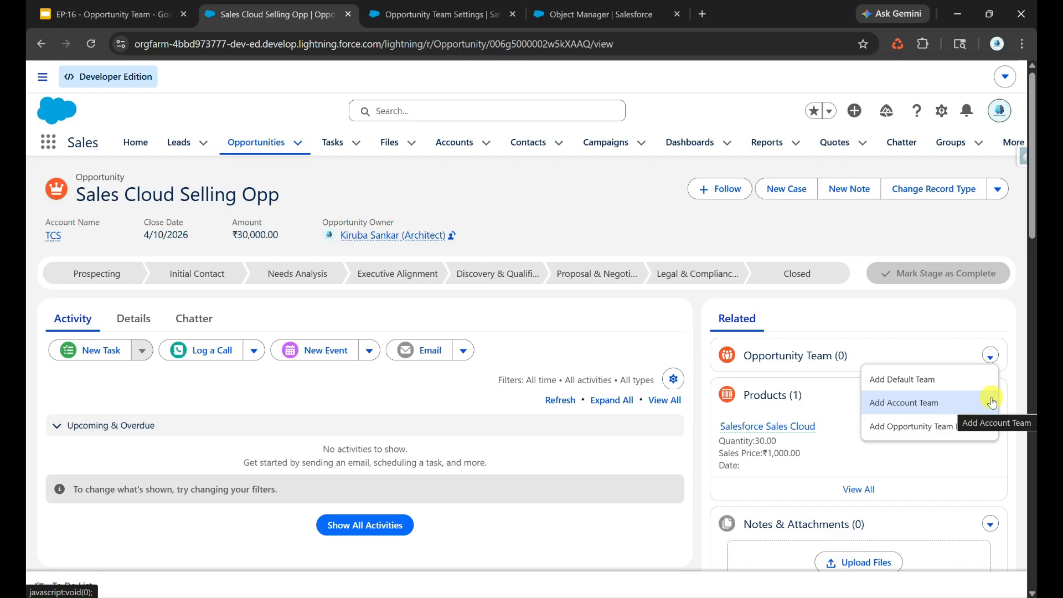
click(958, 436)
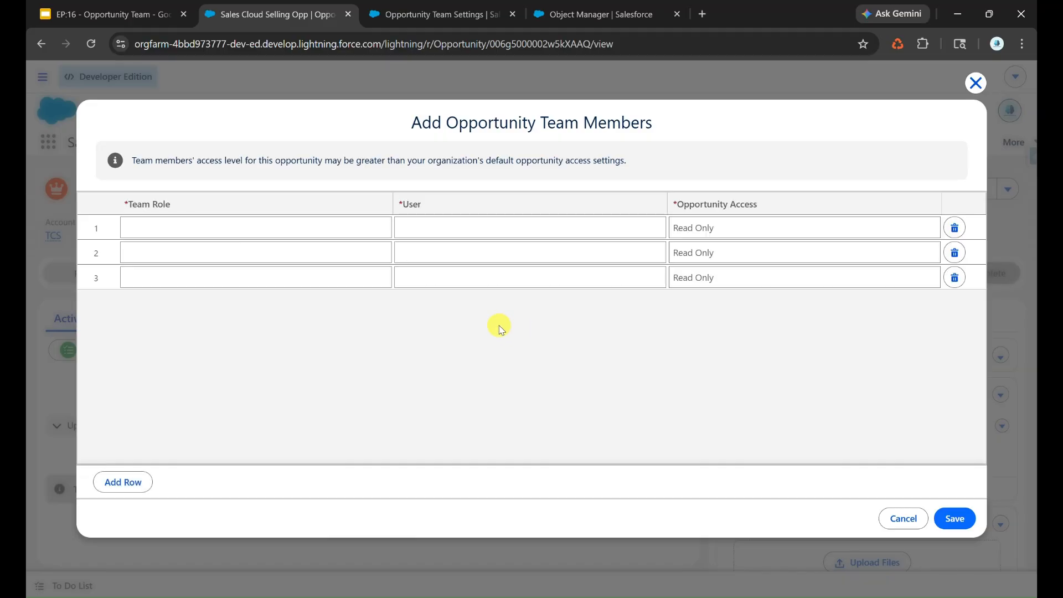
Check the row 1 Team Role picklist options, then go back to the Opportunity Team Settings setup page
click(252, 228)
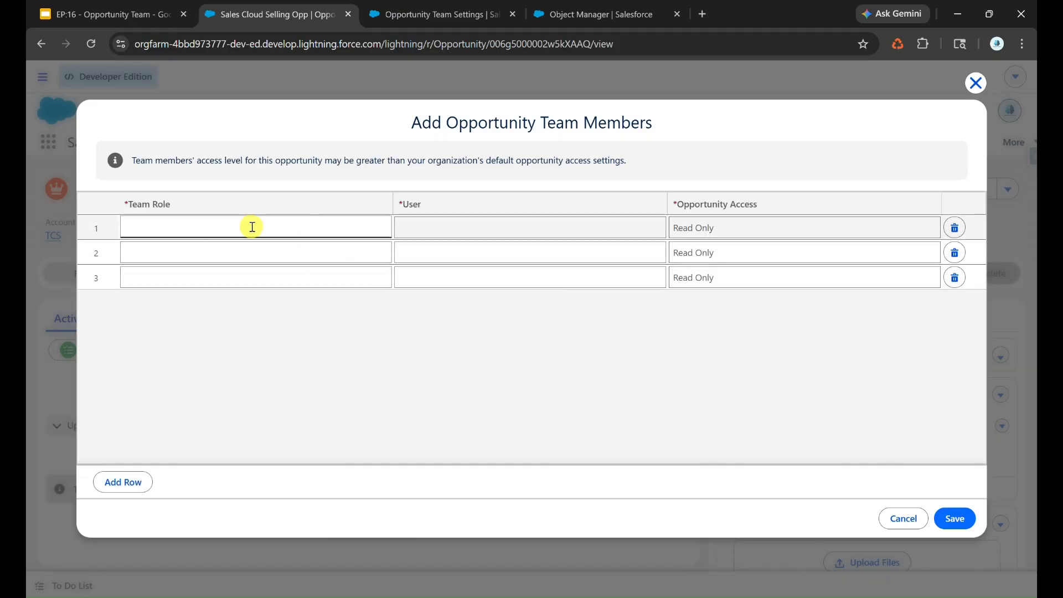
click(198, 227)
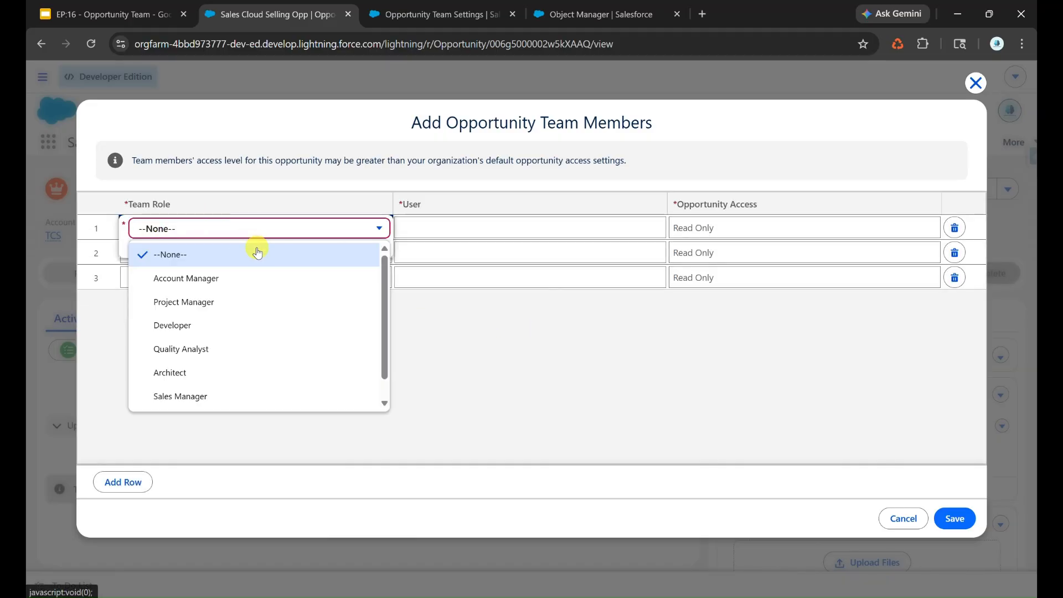
click(412, 10)
click(116, 171)
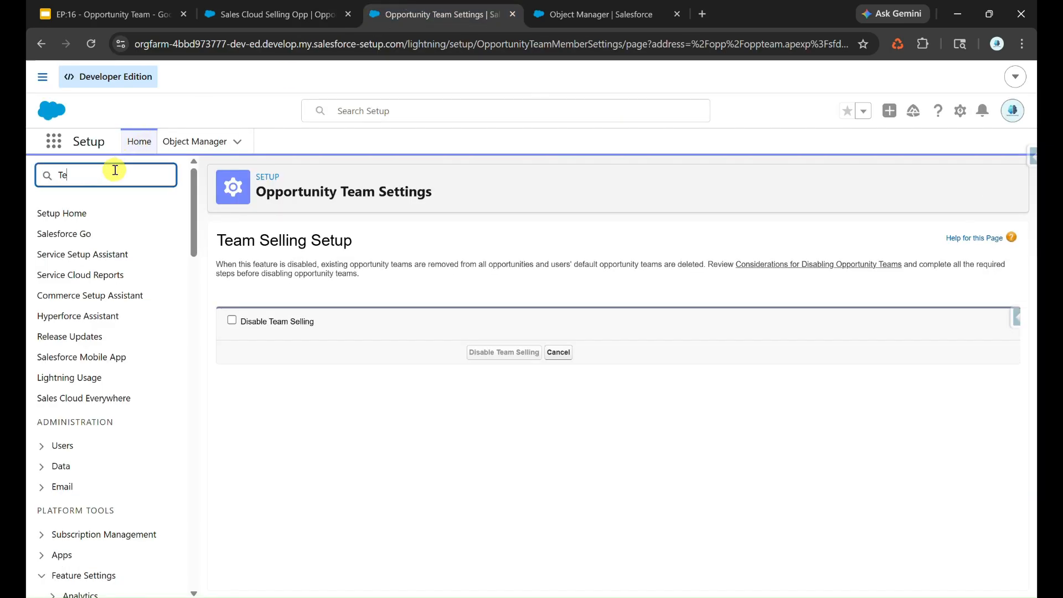
Find 'Team R' in Setup Quick Find and open the Team Roles page listing seven roles
text(Teamd)
key(BackSpace)
text(R)
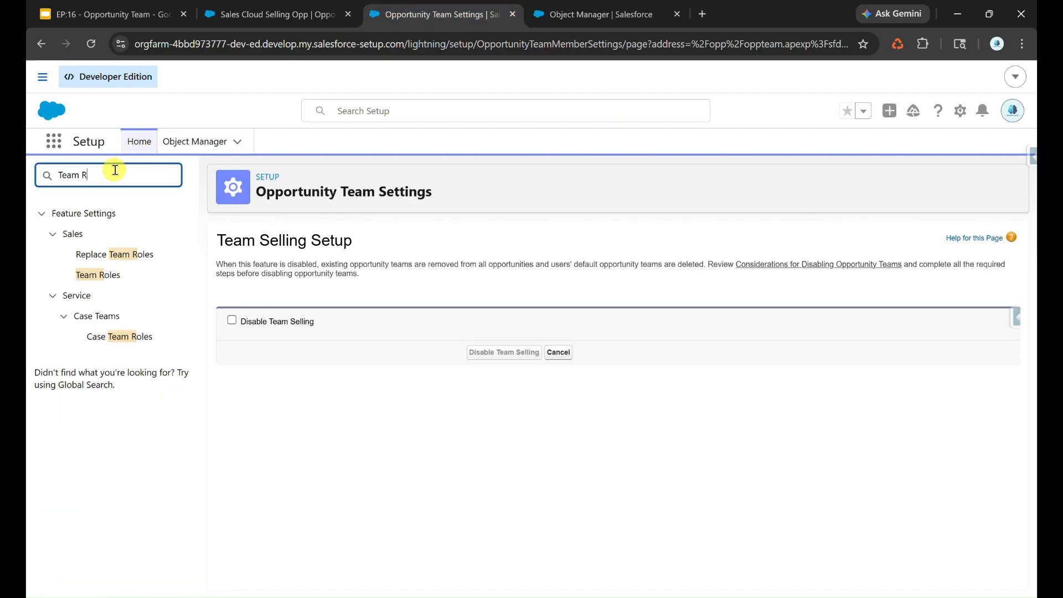
click(115, 281)
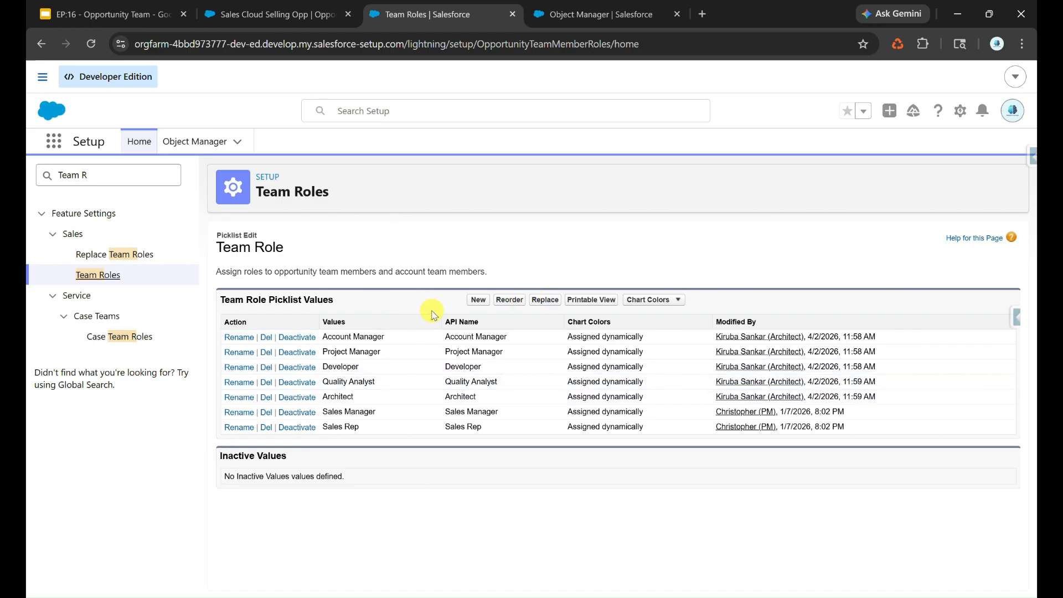
Open the Opportunity Team Member Team Role field in Object Manager to add values, then return to the team form
click(660, 5)
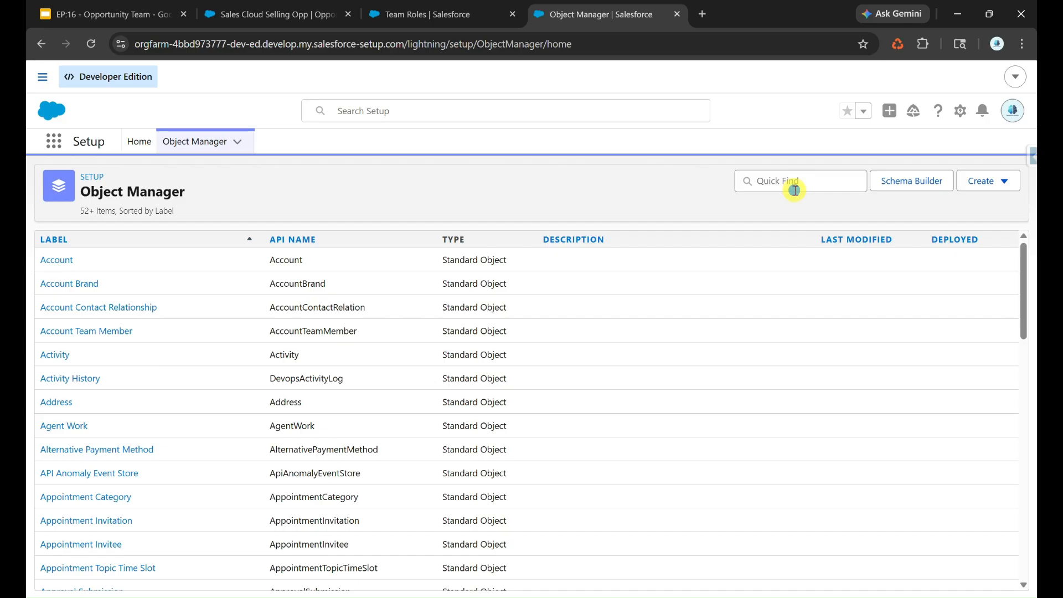
click(795, 190)
text(Oppo)
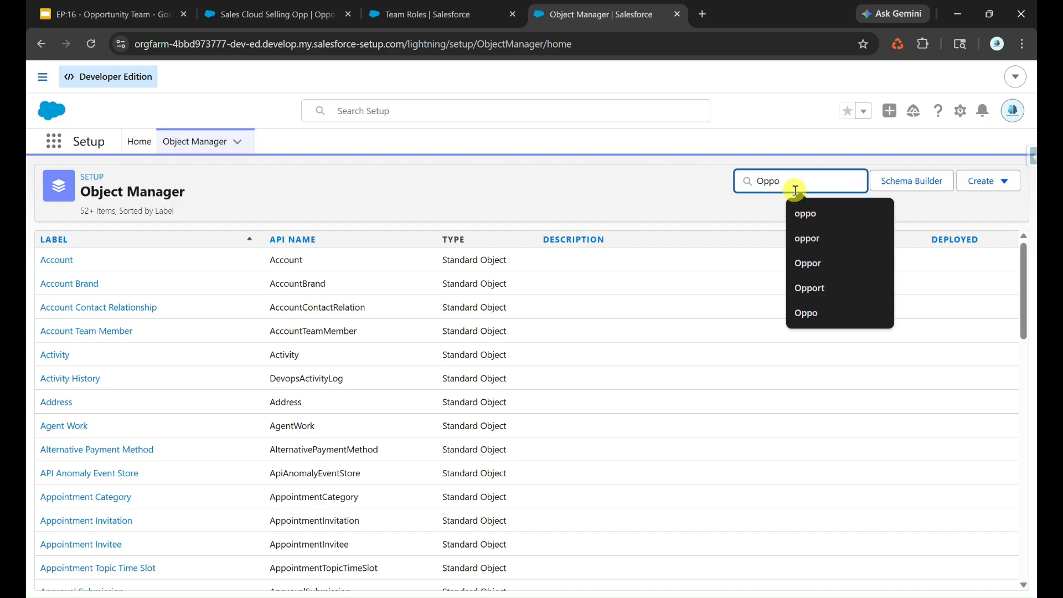
click(135, 333)
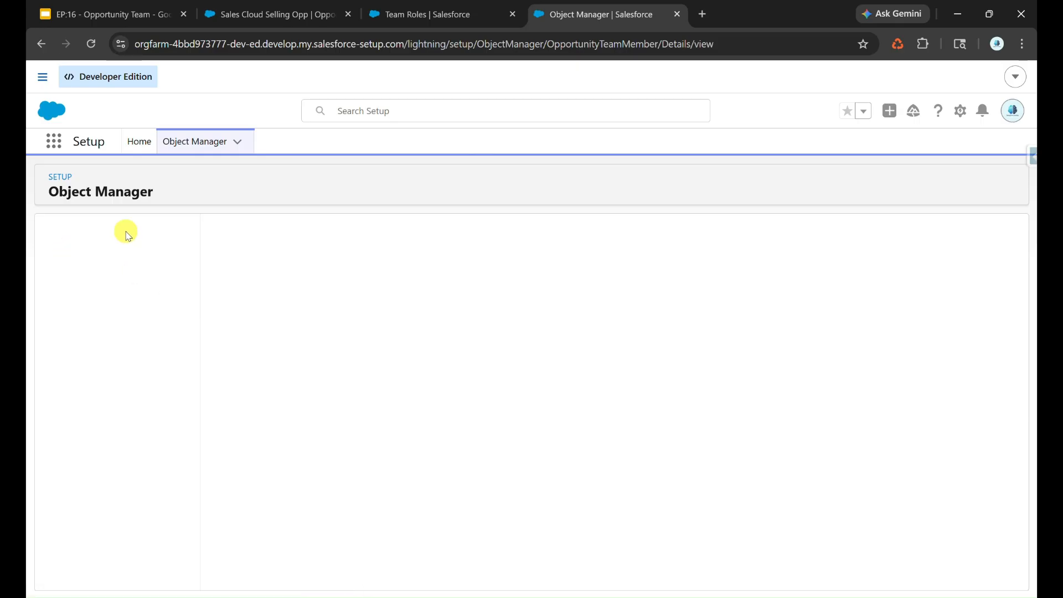
click(121, 261)
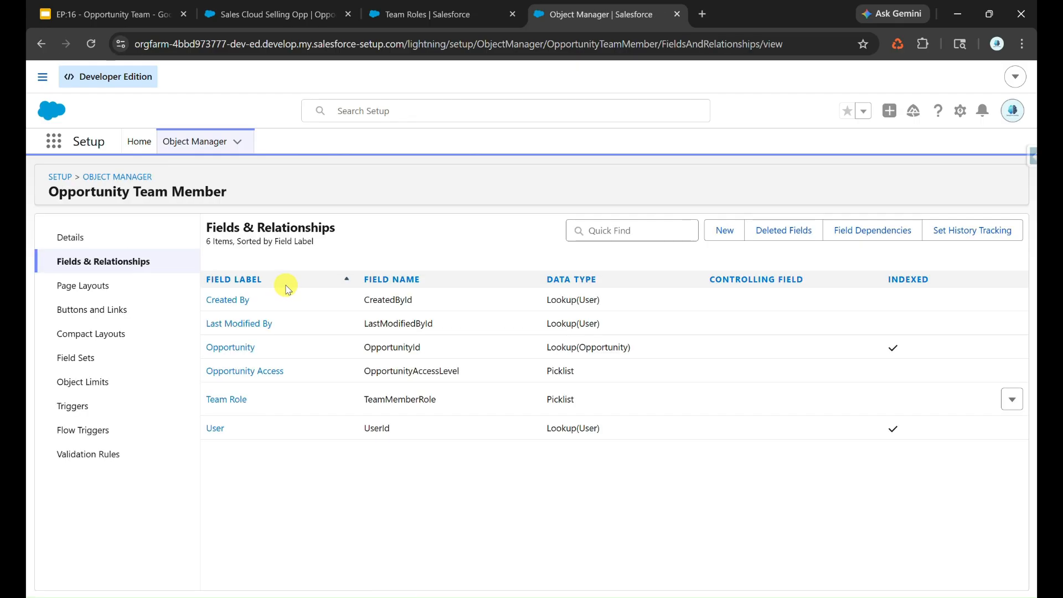
click(244, 401)
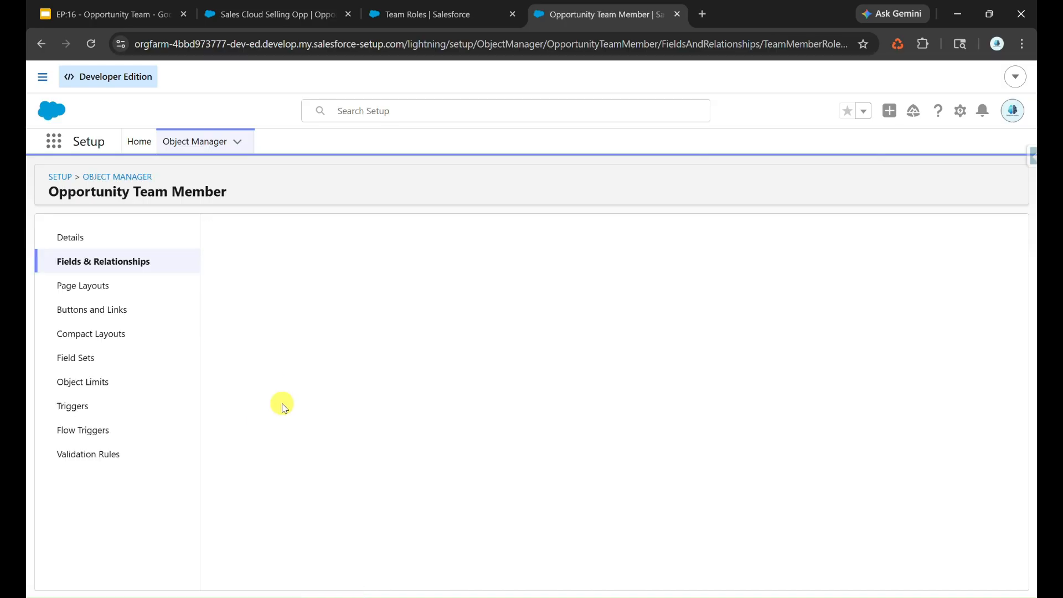
scroll(423, 439, down, 3)
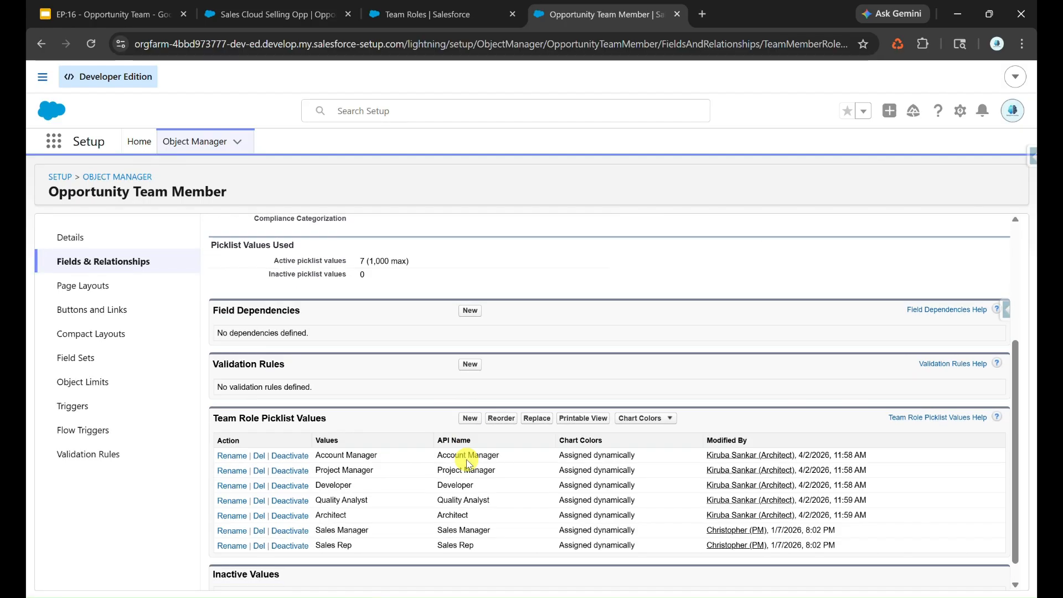
click(468, 421)
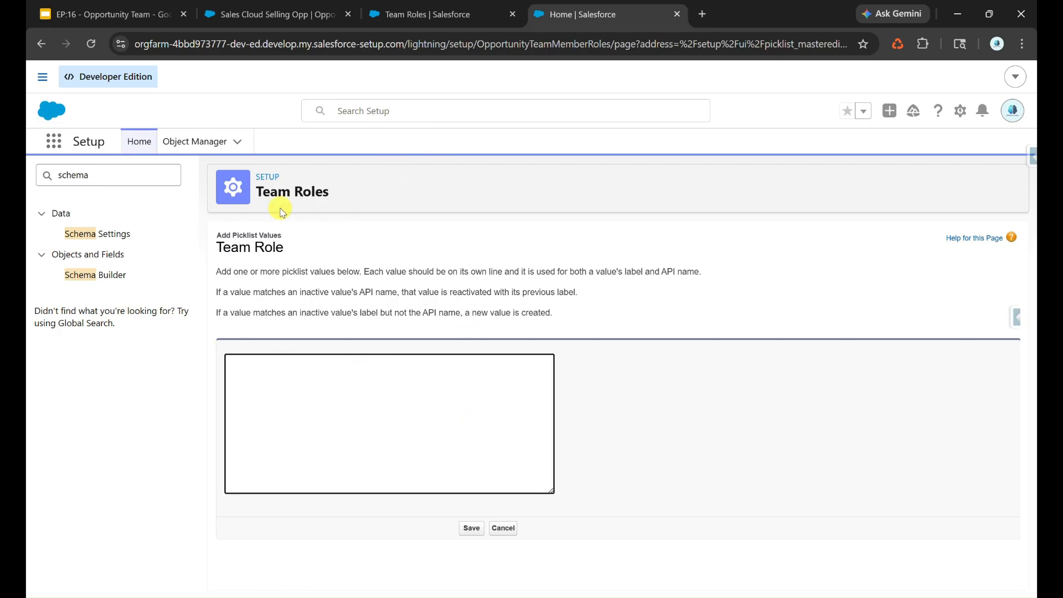
click(387, 15)
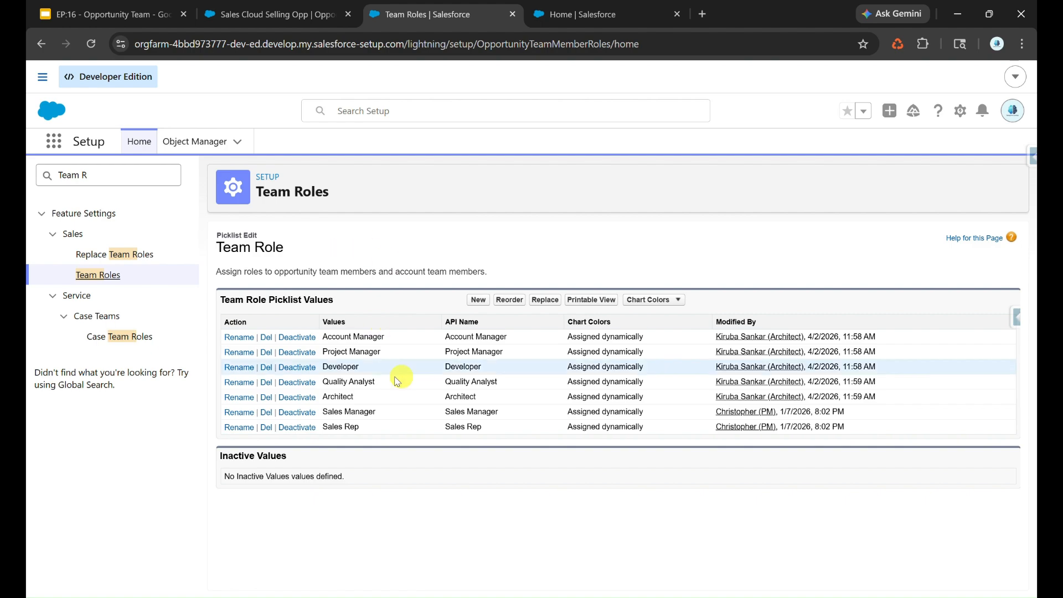
click(272, 15)
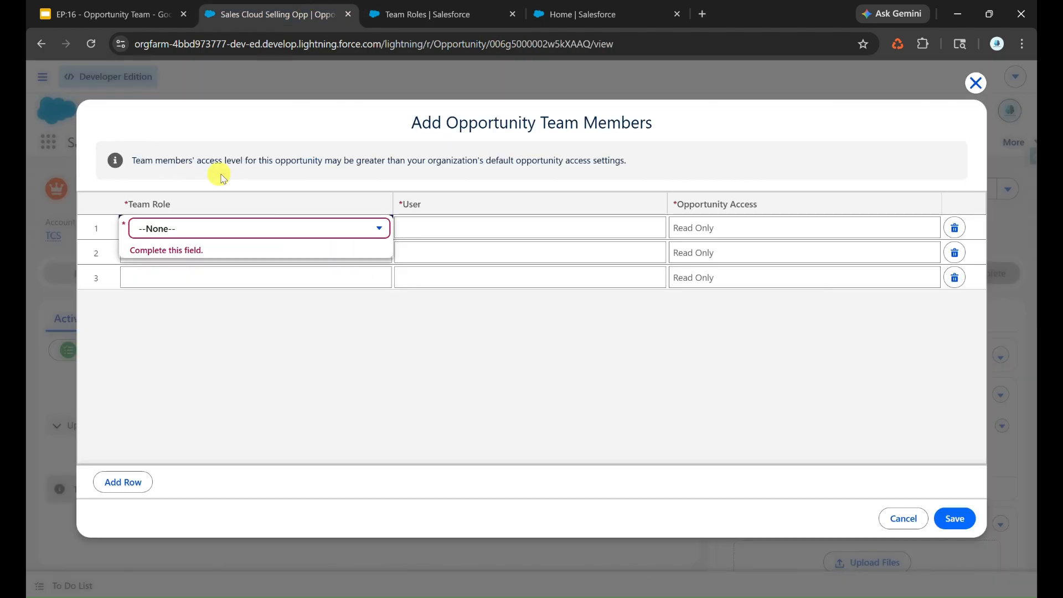
Fill row 1 with the developer user in the Developer role with Read Only access
click(175, 236)
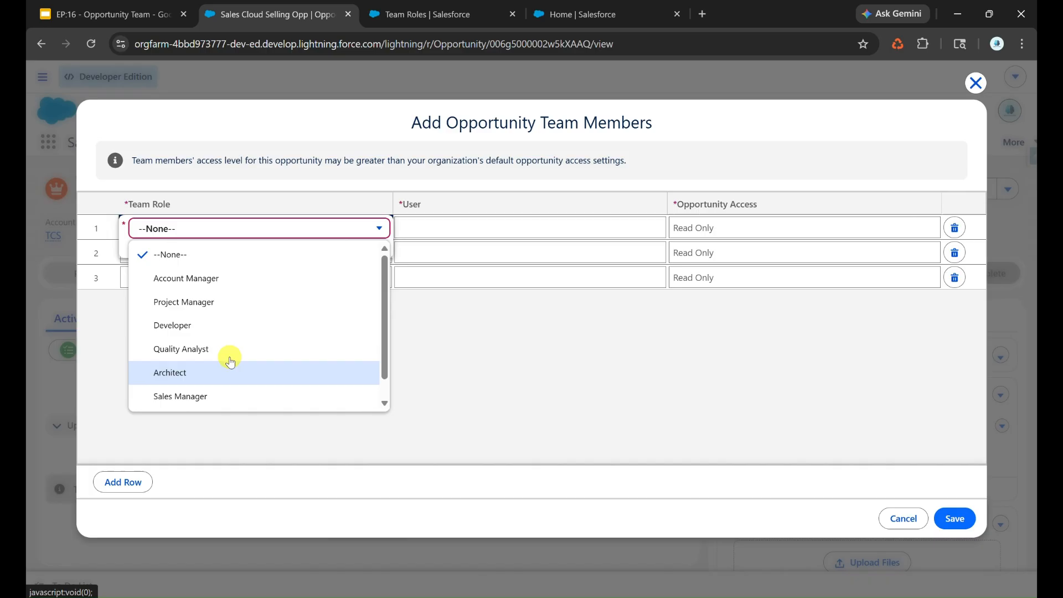
click(232, 332)
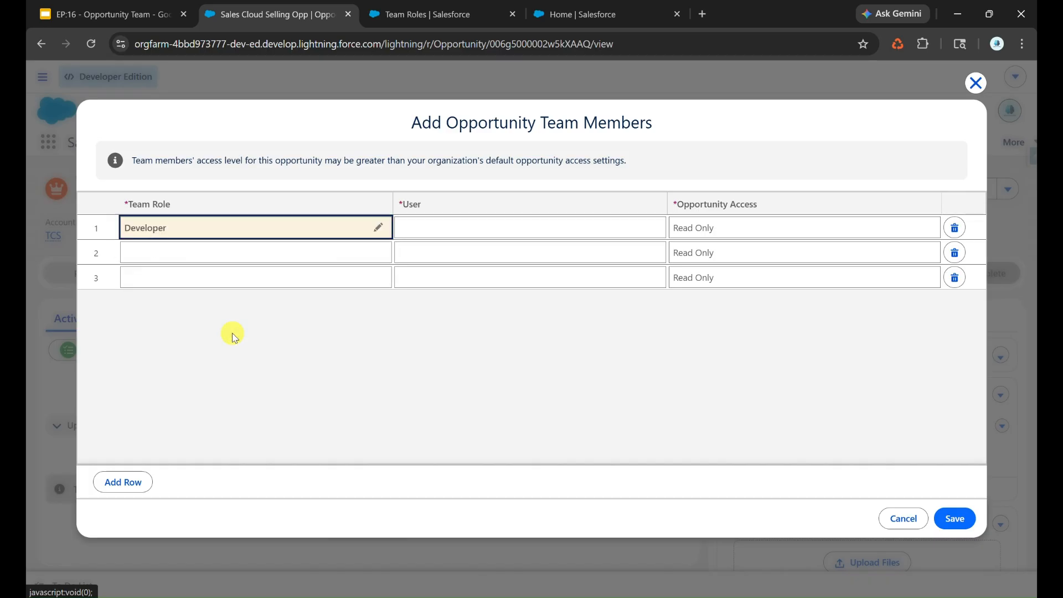
click(432, 235)
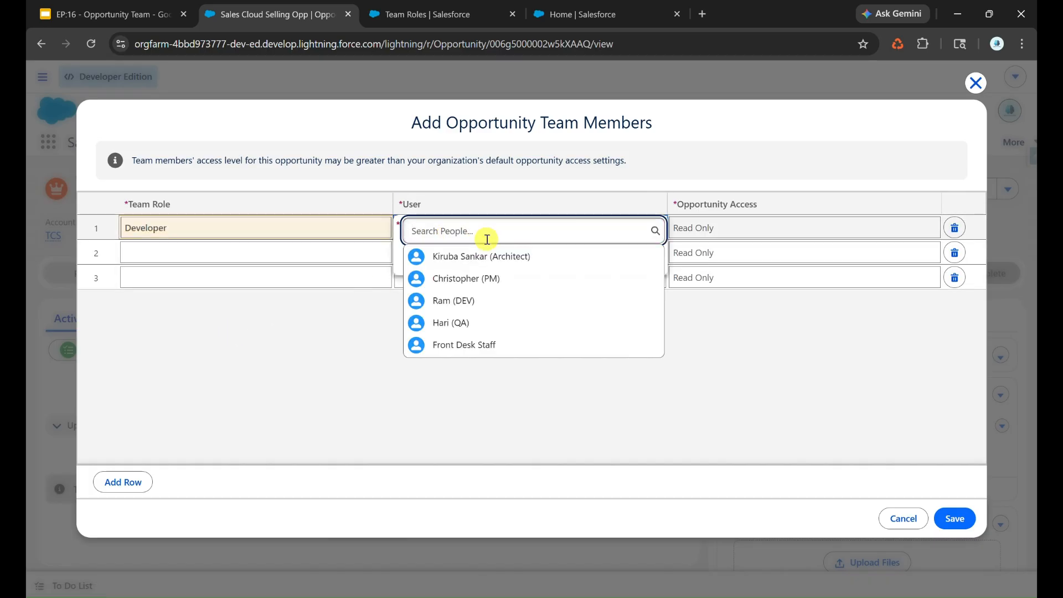
click(493, 308)
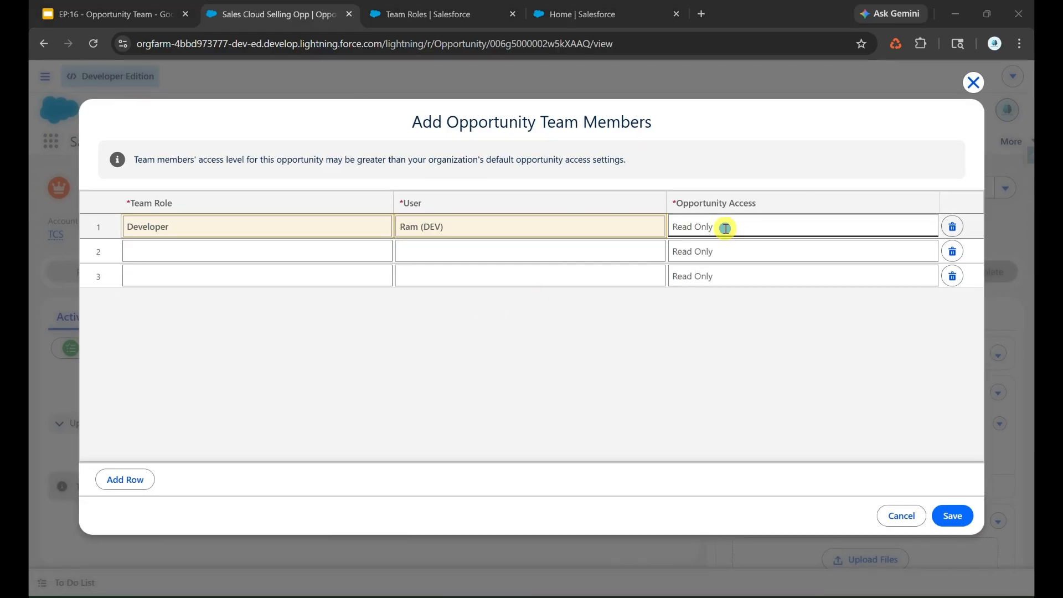
click(725, 228)
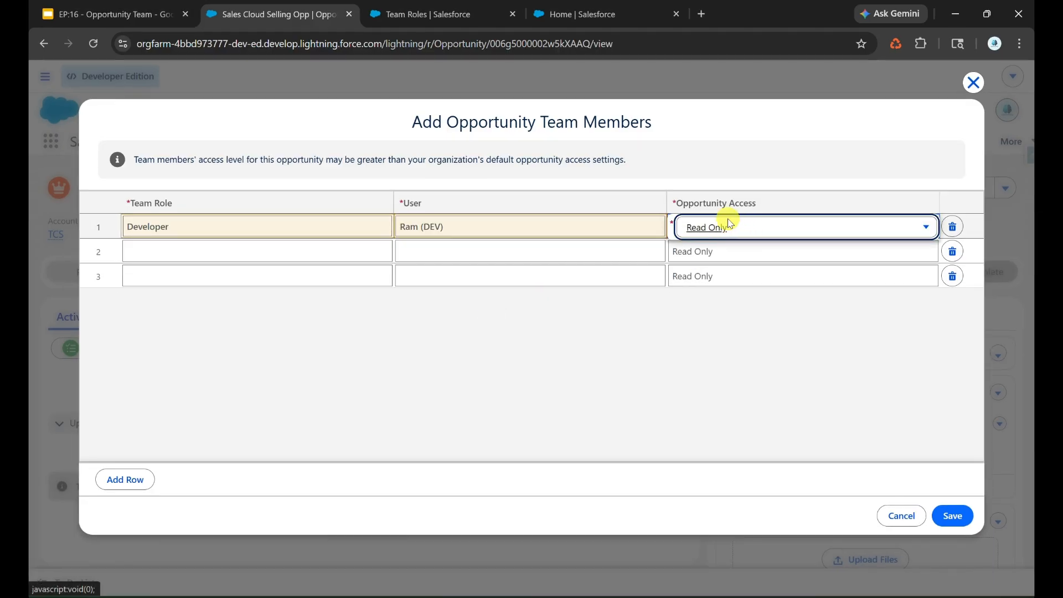
click(750, 231)
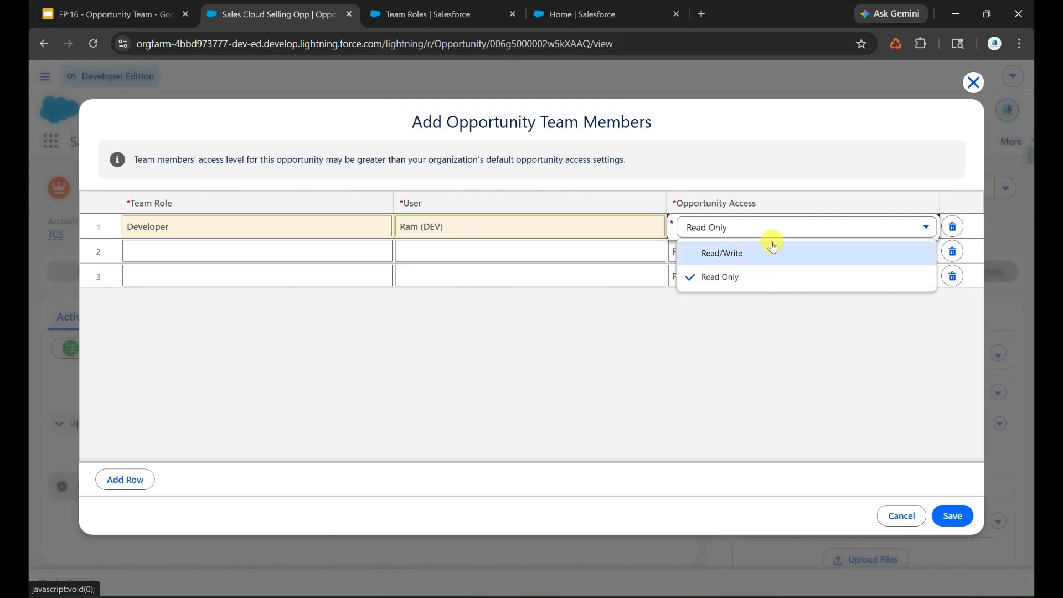
click(720, 277)
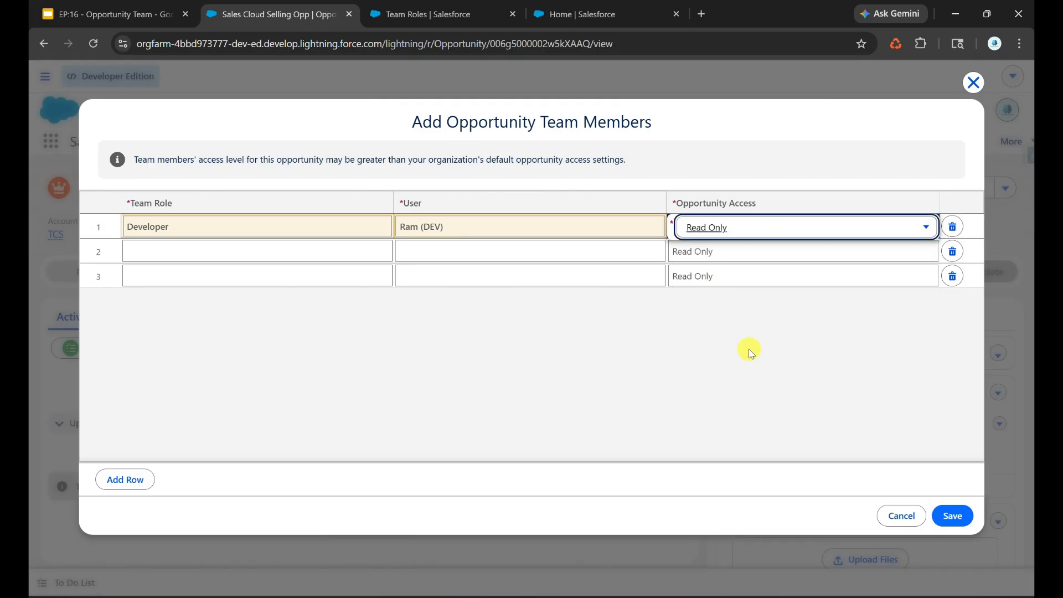
Add two empty rows and save the Developer team member to the opportunity
click(126, 479)
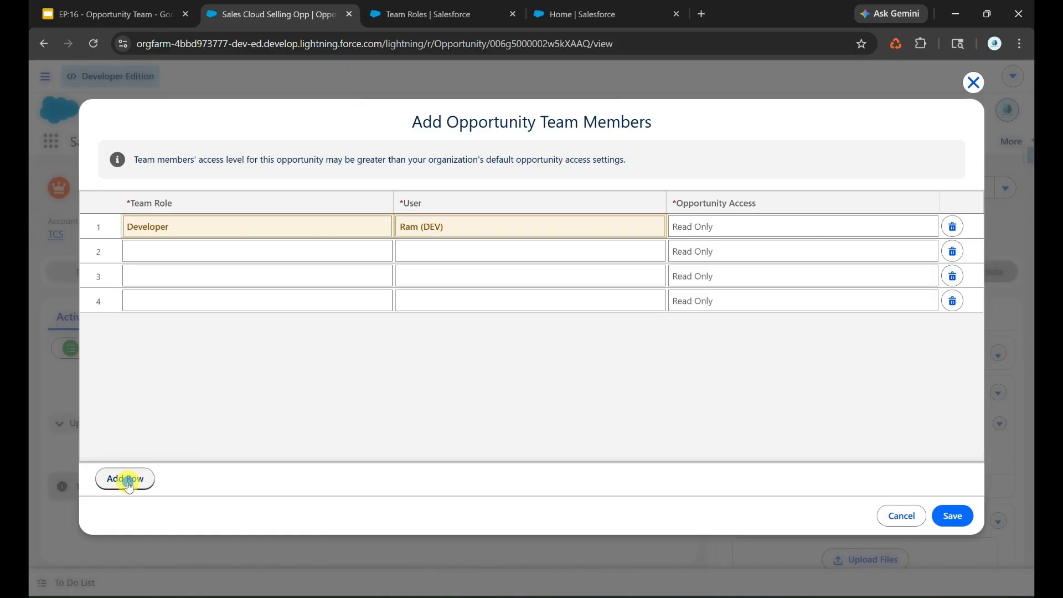
click(127, 480)
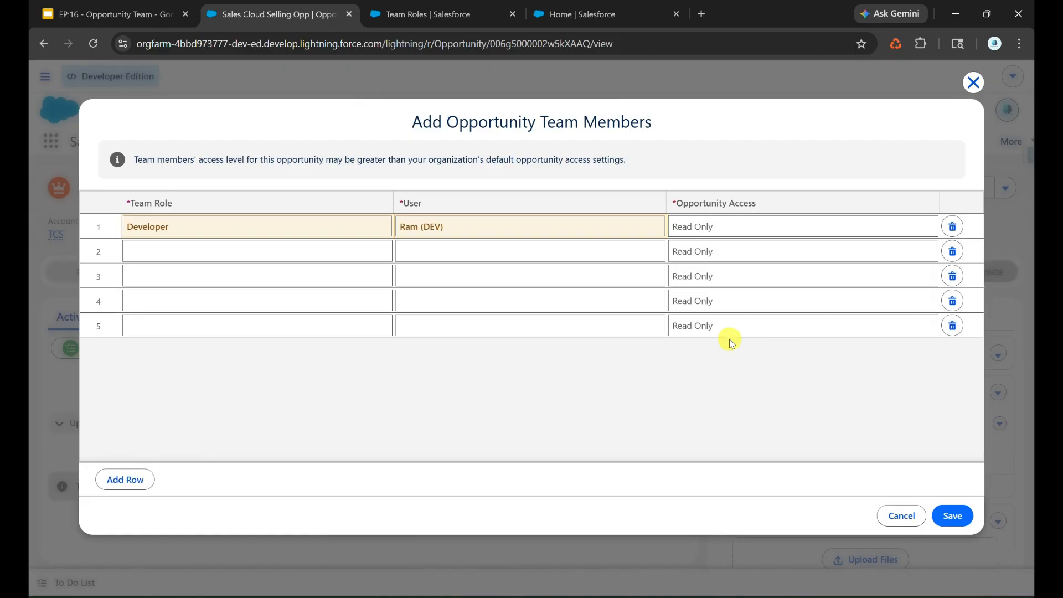
click(961, 523)
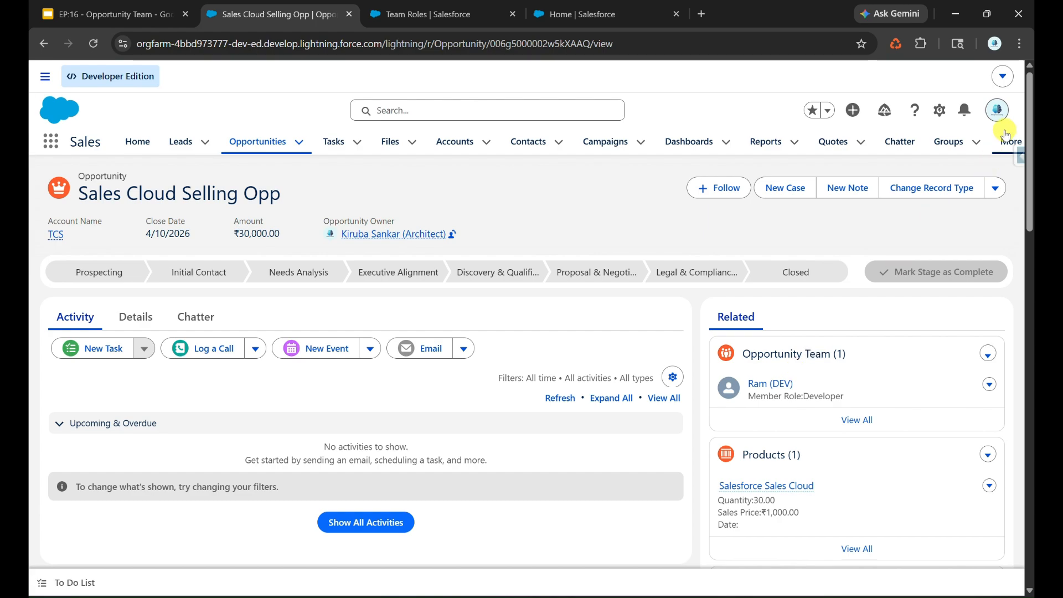
Open personal Settings in a new tab and start adding members under Advanced User Details' Default Opportunity Team
click(999, 114)
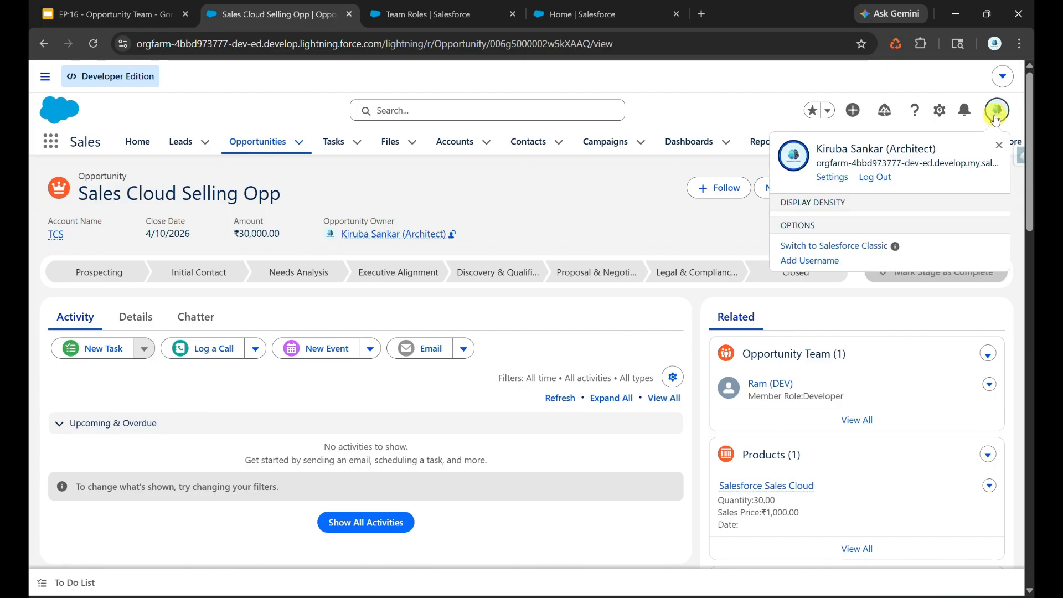
right_click(834, 177)
click(846, 198)
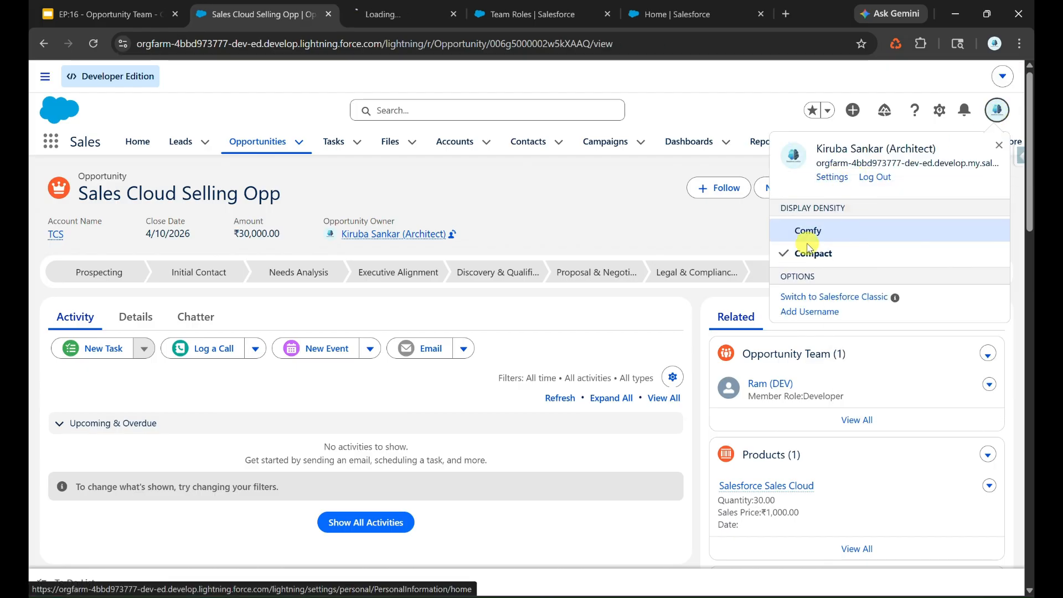
click(377, 13)
click(143, 246)
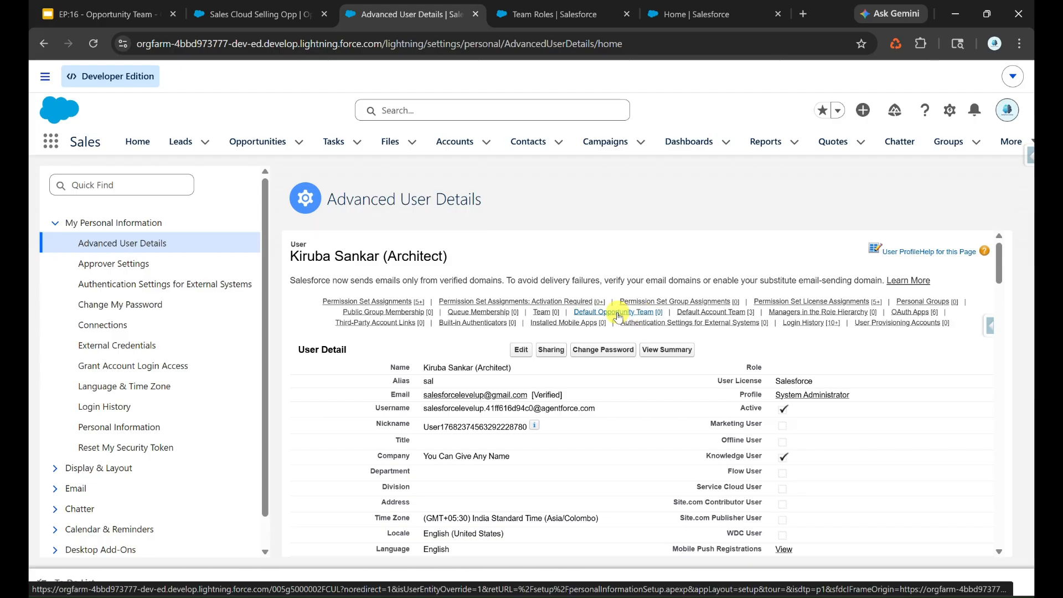
click(621, 315)
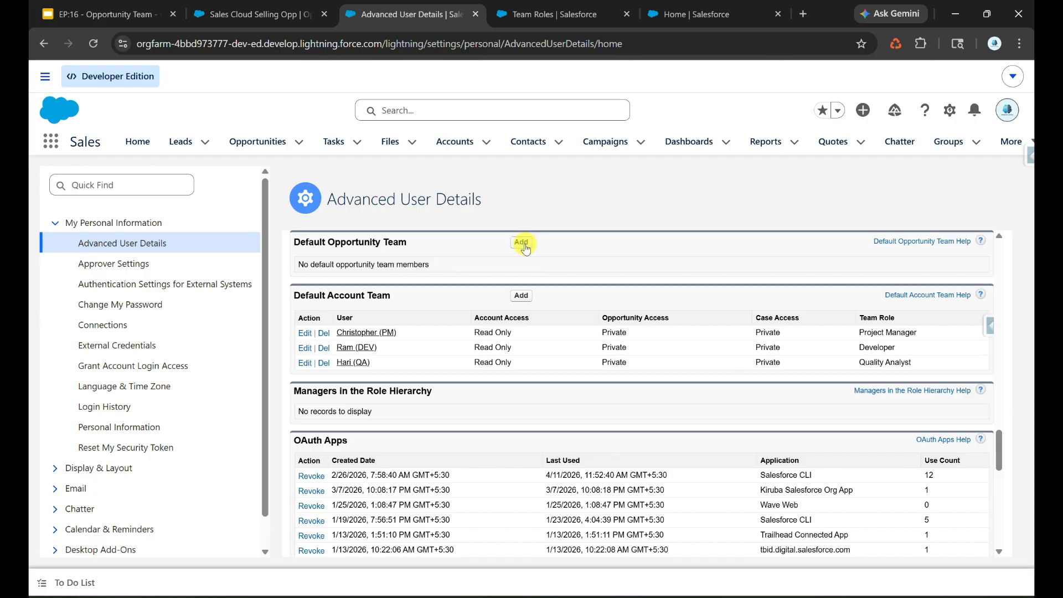
click(522, 244)
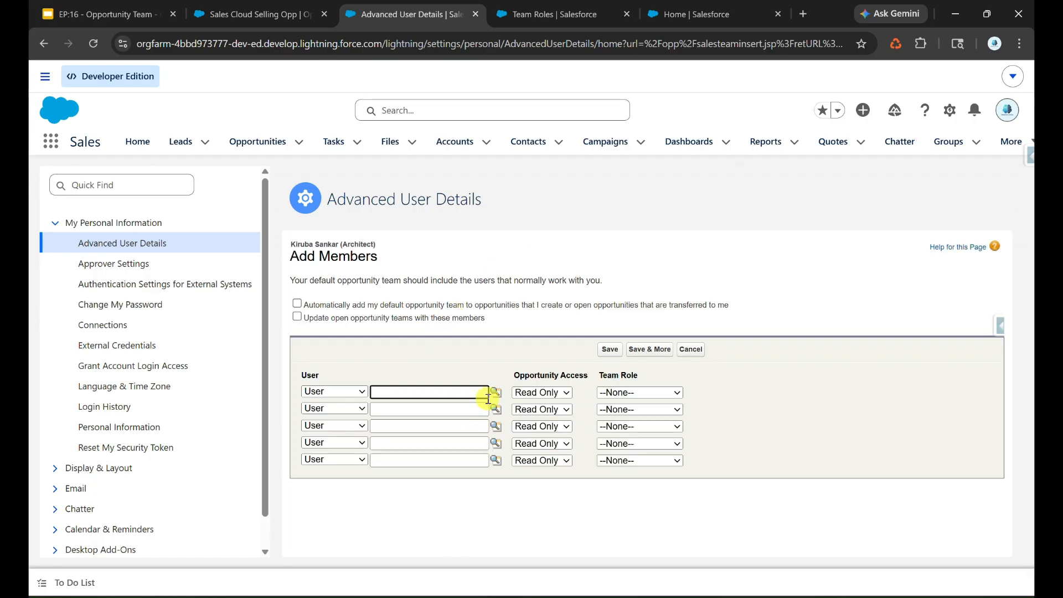
Add the project manager user as row one with Read/Write access and the Project Manager role
click(495, 392)
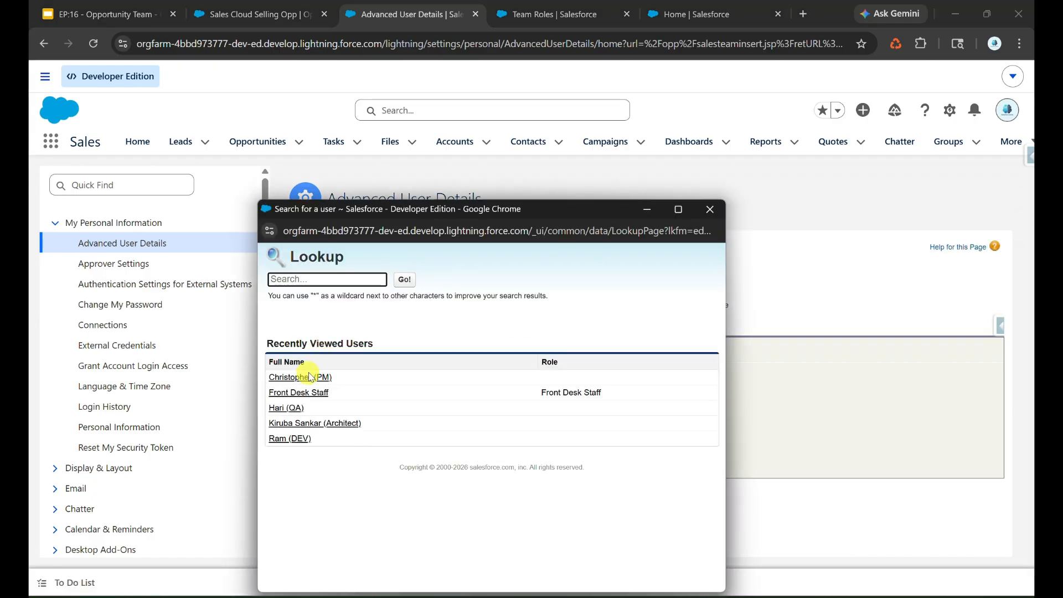
click(321, 377)
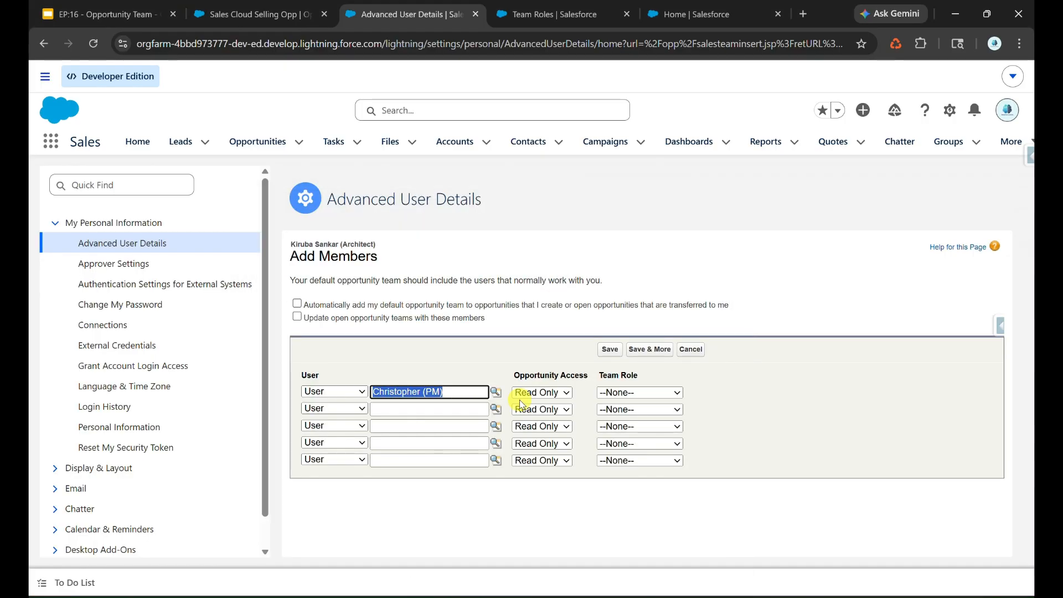
click(553, 399)
click(565, 394)
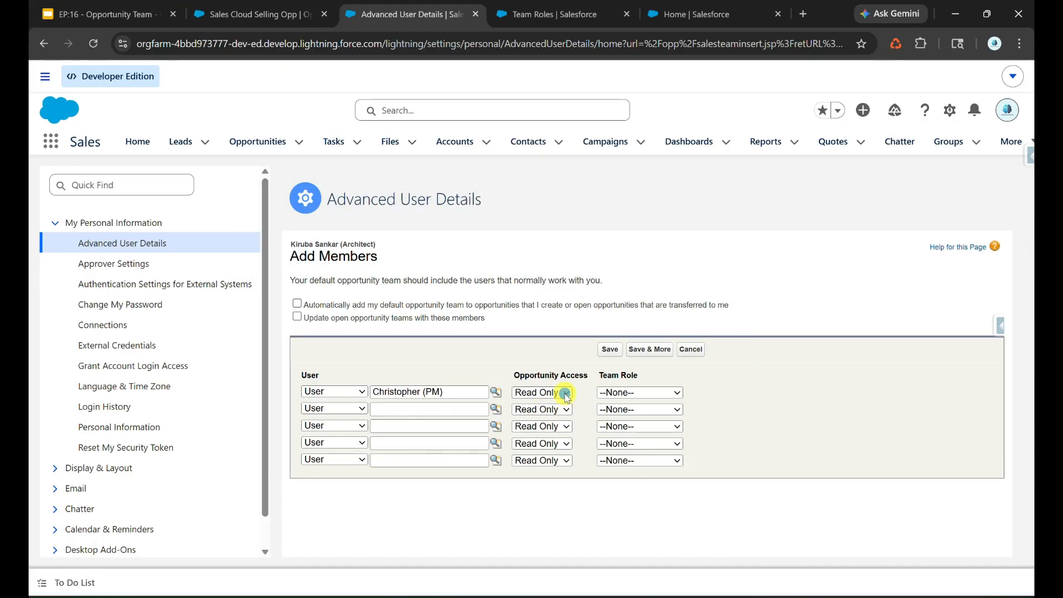
click(540, 419)
click(624, 393)
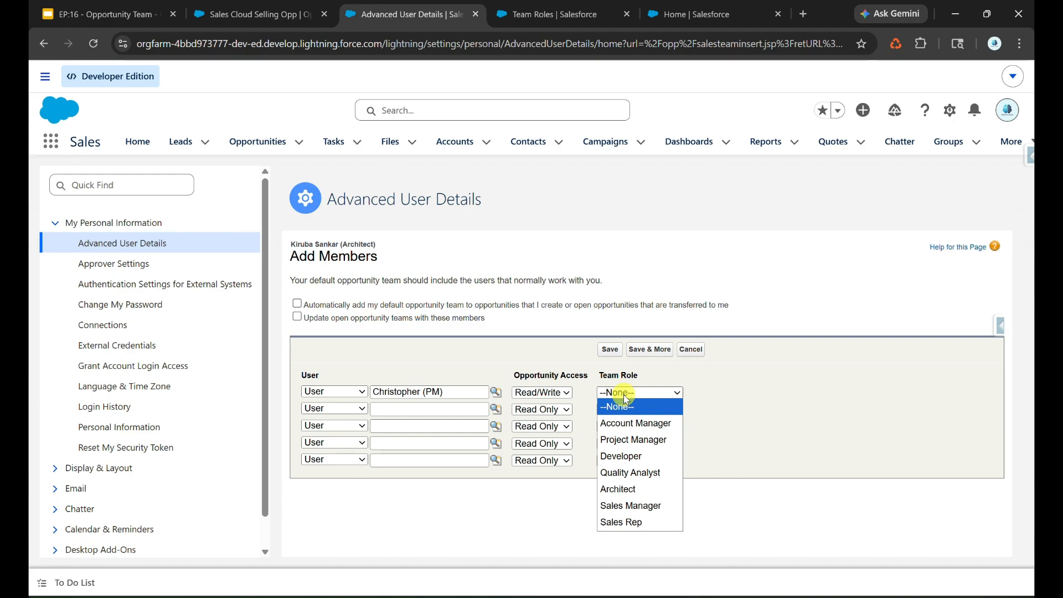
click(639, 439)
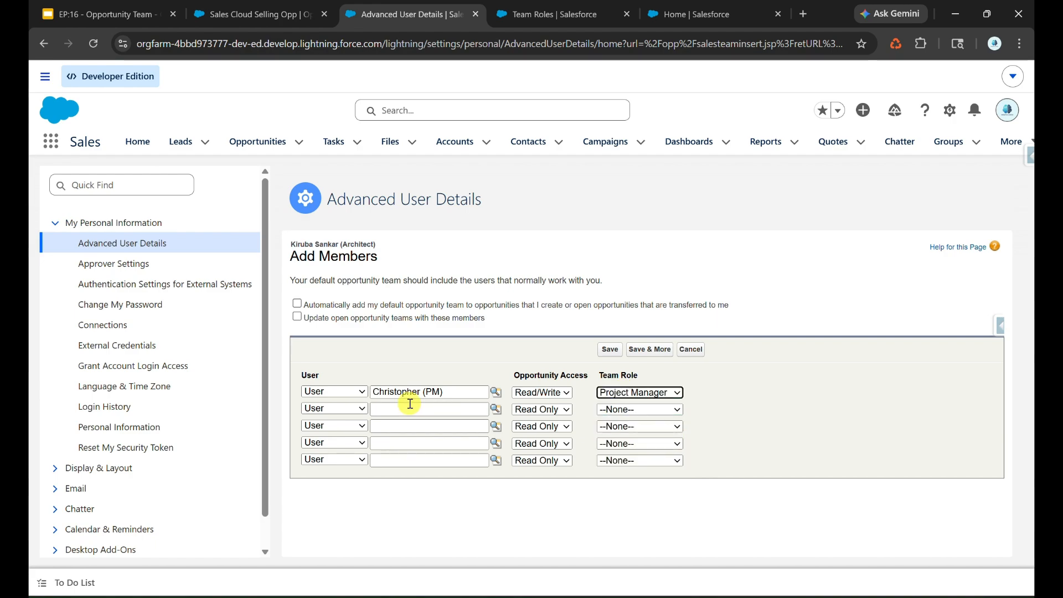
Add the architect user as row two with Read/Write access and the Architect role
click(496, 410)
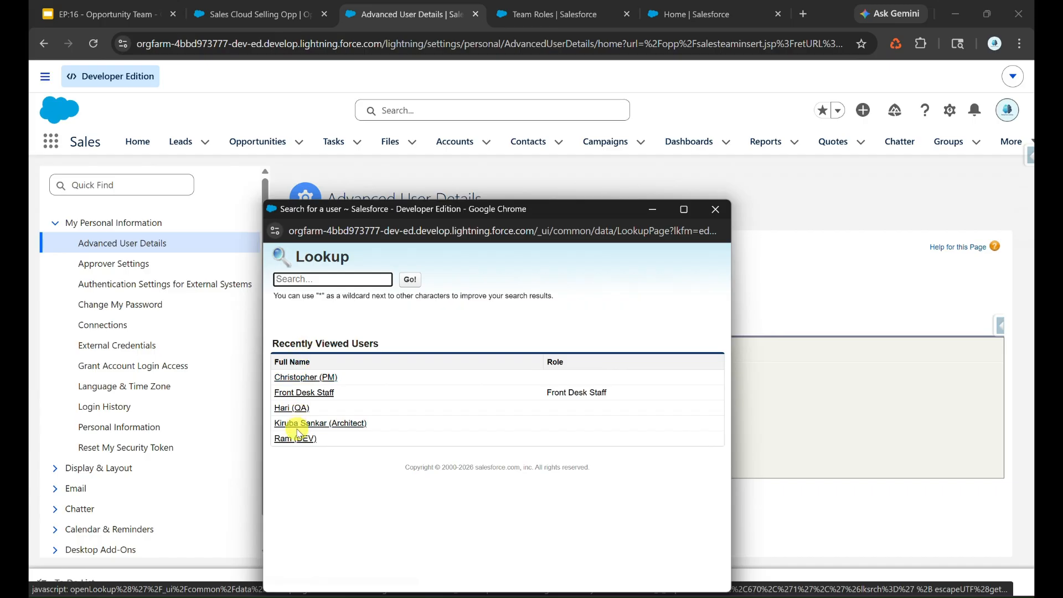
click(315, 424)
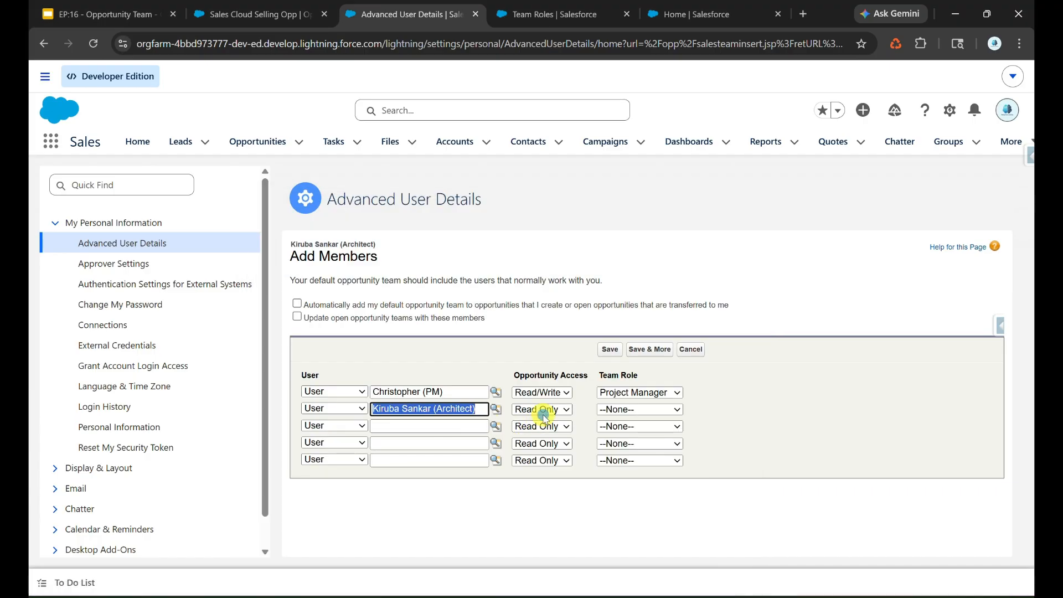
click(545, 416)
click(542, 441)
click(626, 411)
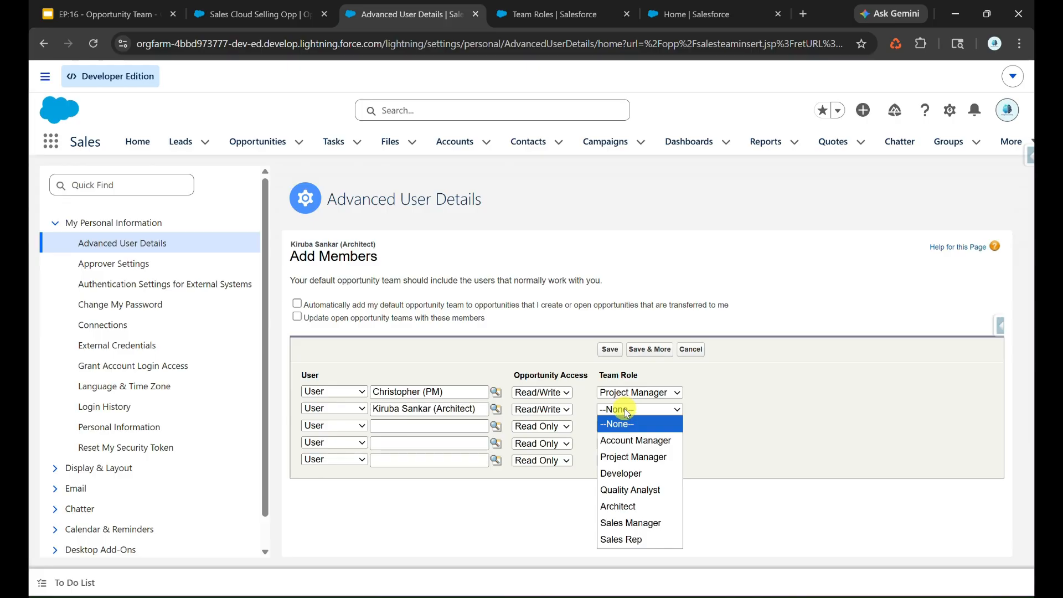
click(623, 506)
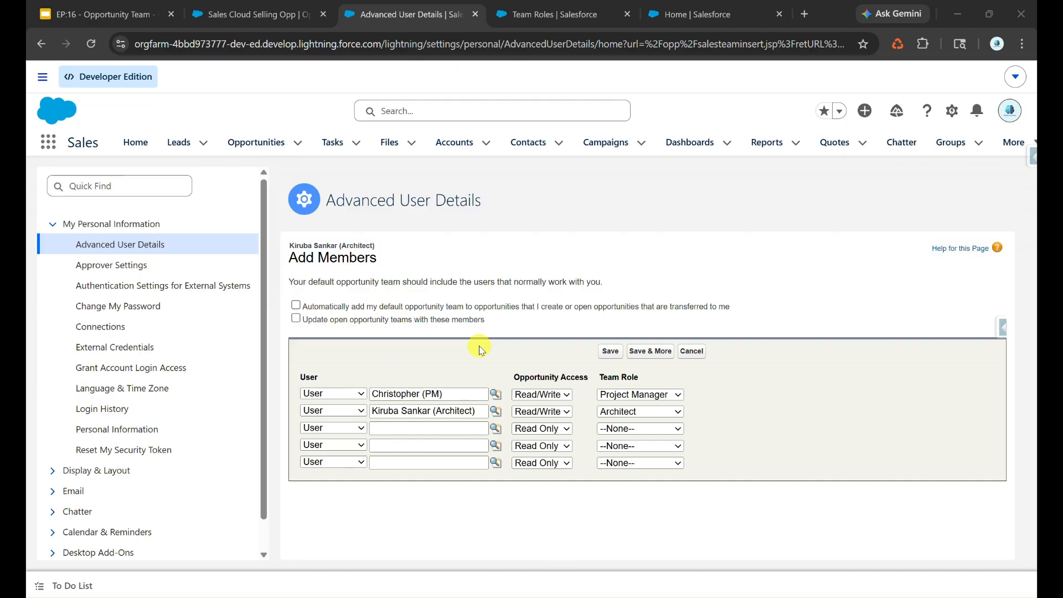
Tick auto-adding the default team and updating open opportunity teams, save, and return to the opportunity
click(296, 305)
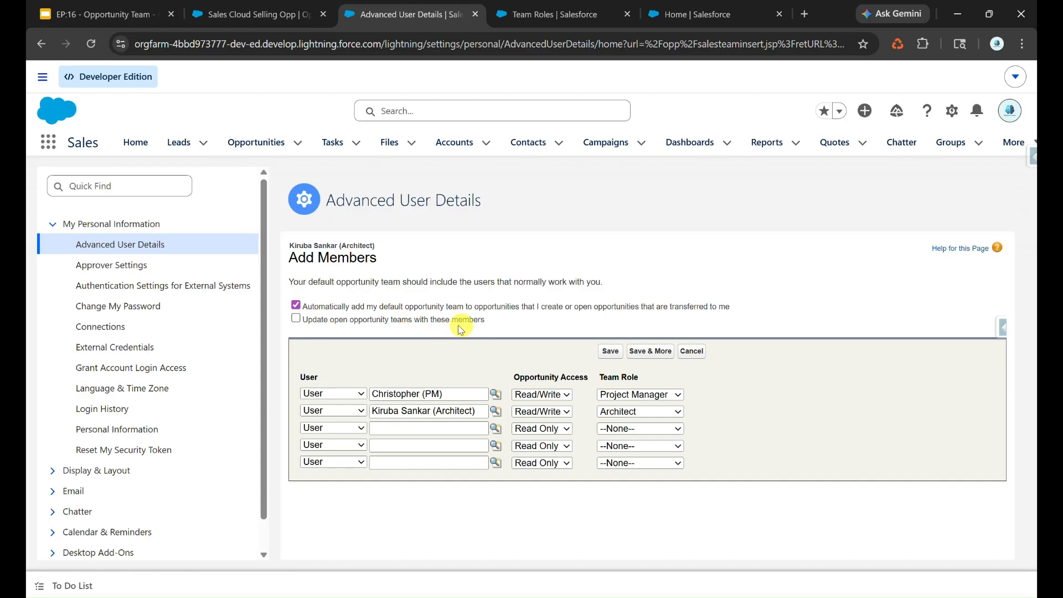
click(296, 319)
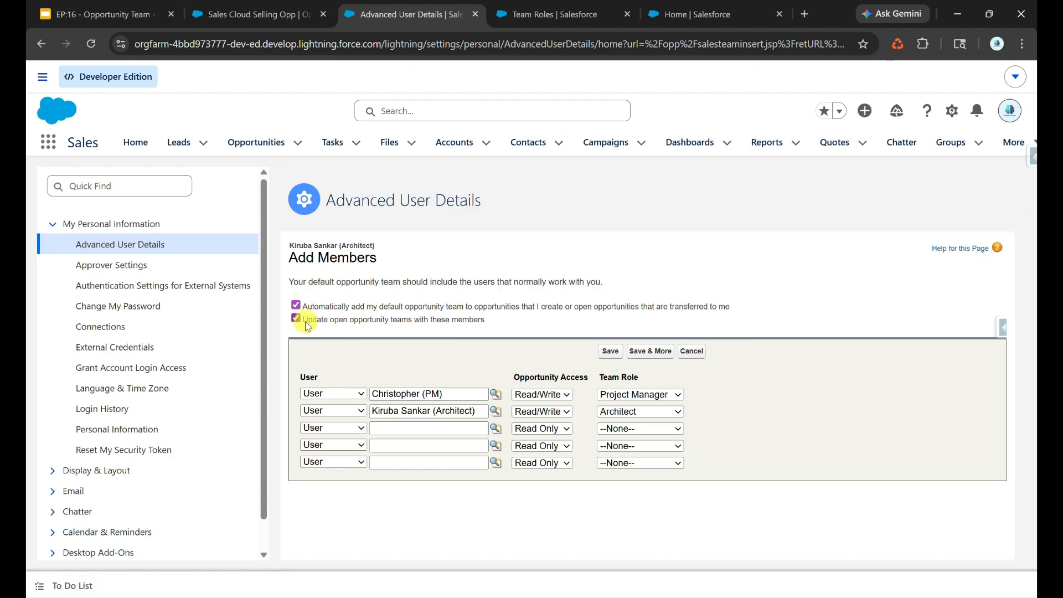
click(605, 353)
click(260, 14)
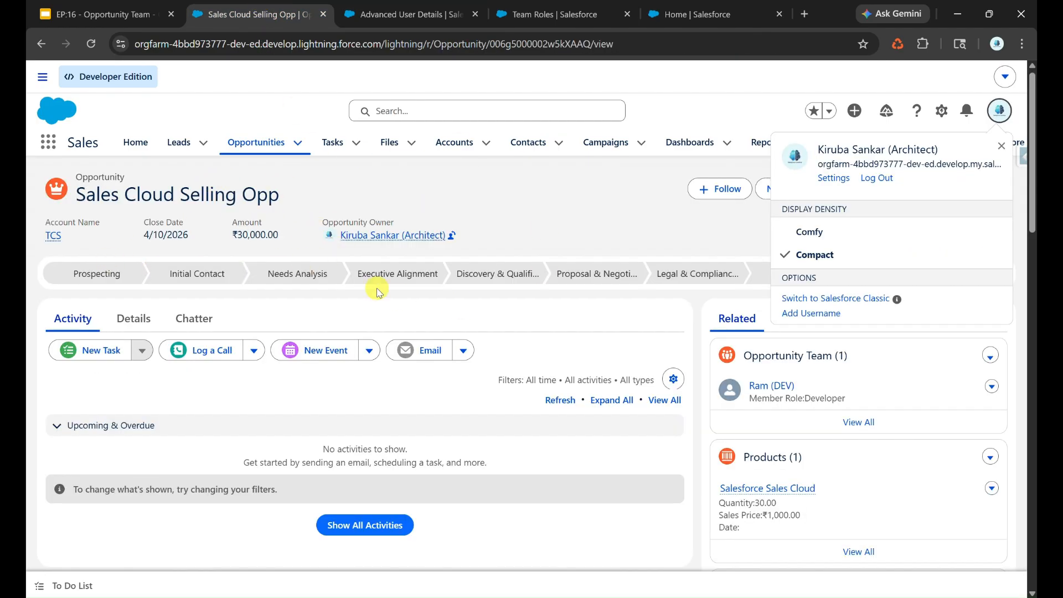
Reload the opportunity to show its three-member team and recheck the Default Opportunity Team settings
click(318, 207)
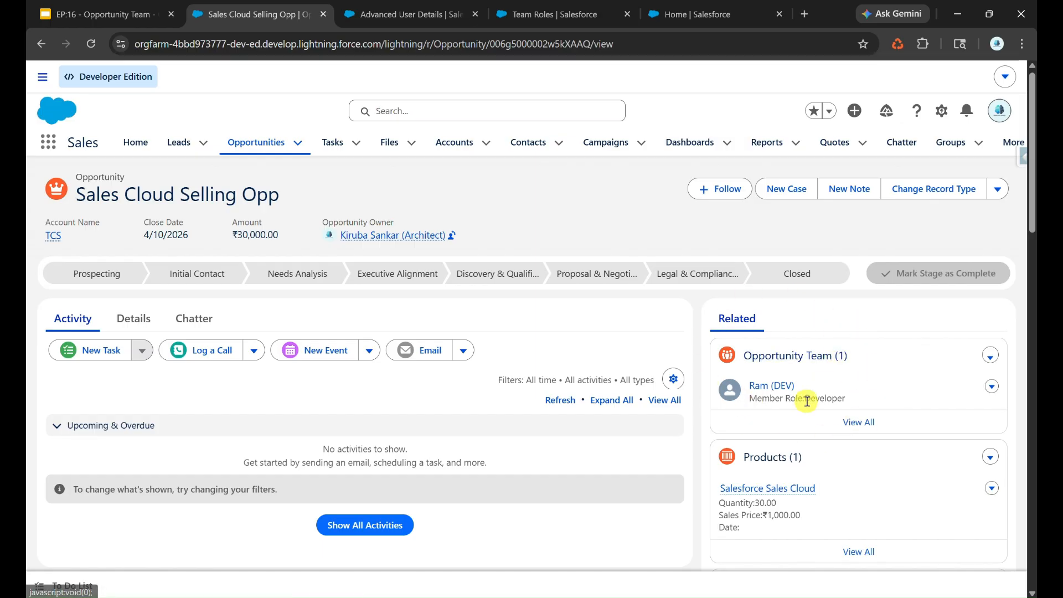
click(90, 44)
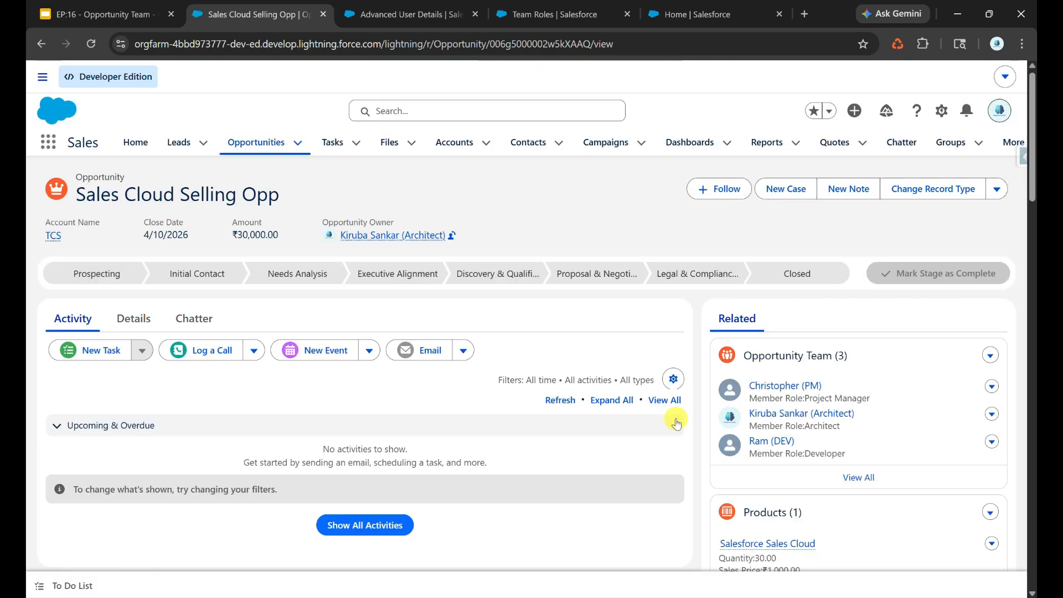
click(411, 14)
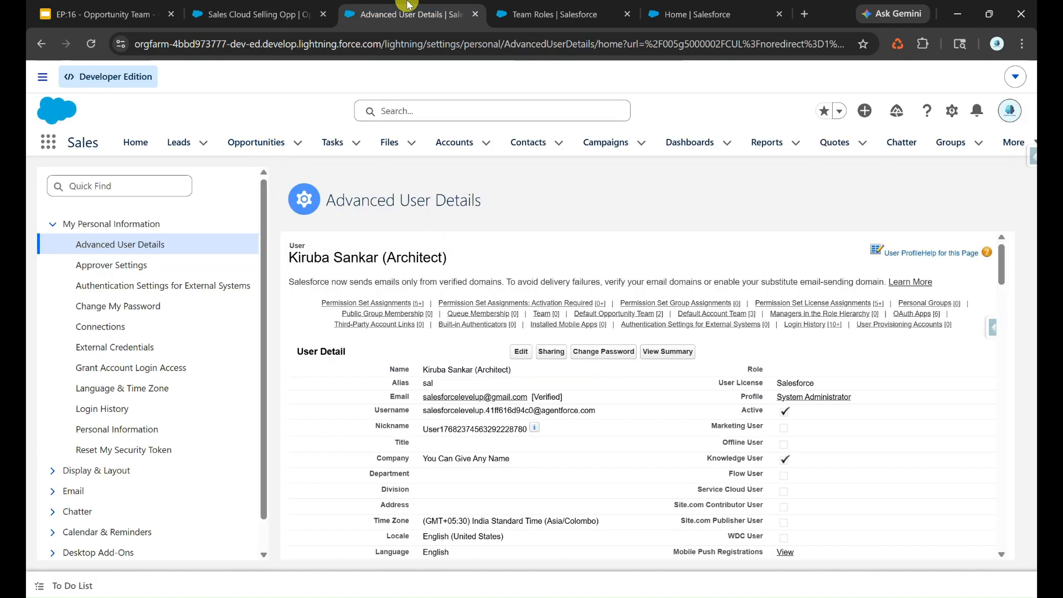
click(598, 314)
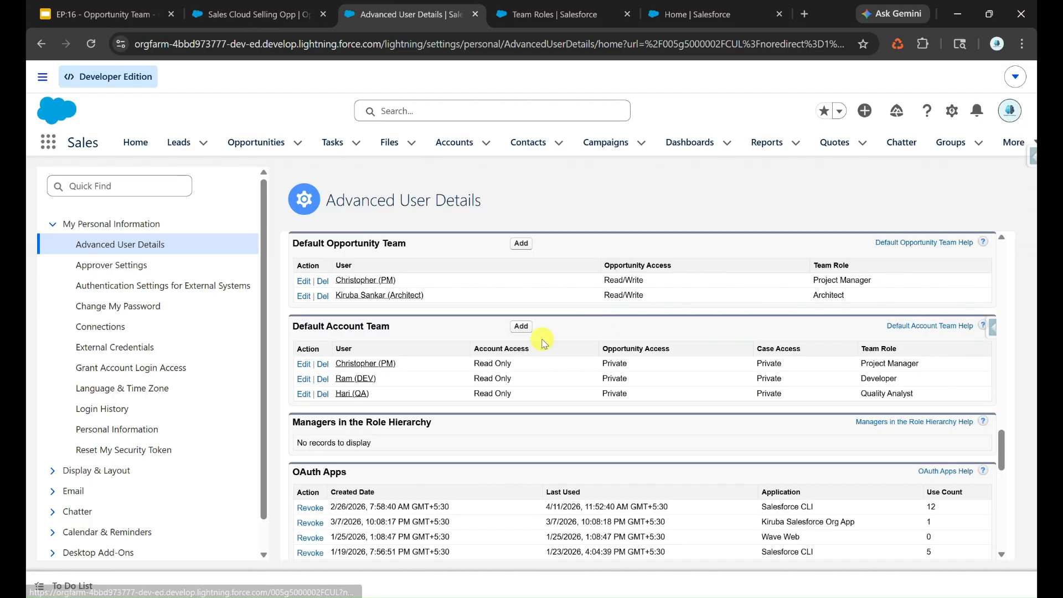
click(521, 243)
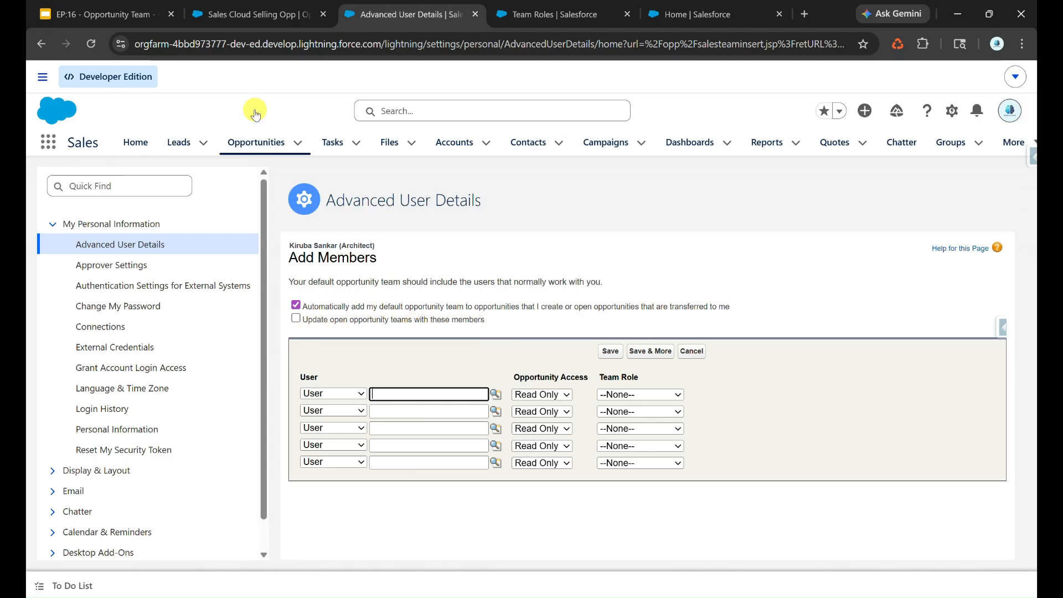
click(238, 16)
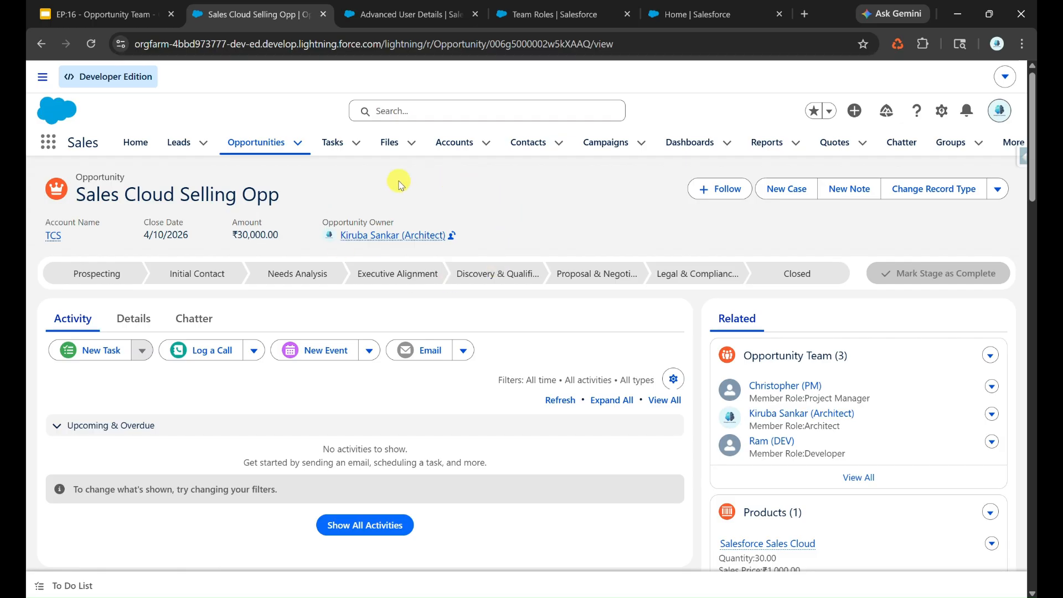
Open the TCS account record, glancing at the default opportunity team settings
click(53, 237)
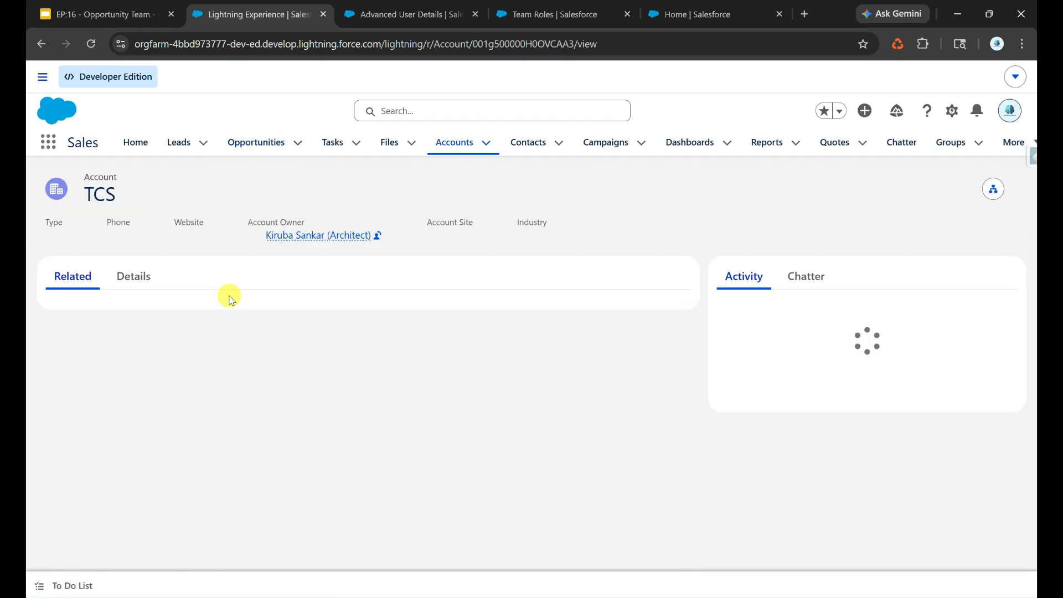
scroll(488, 419, down, 3)
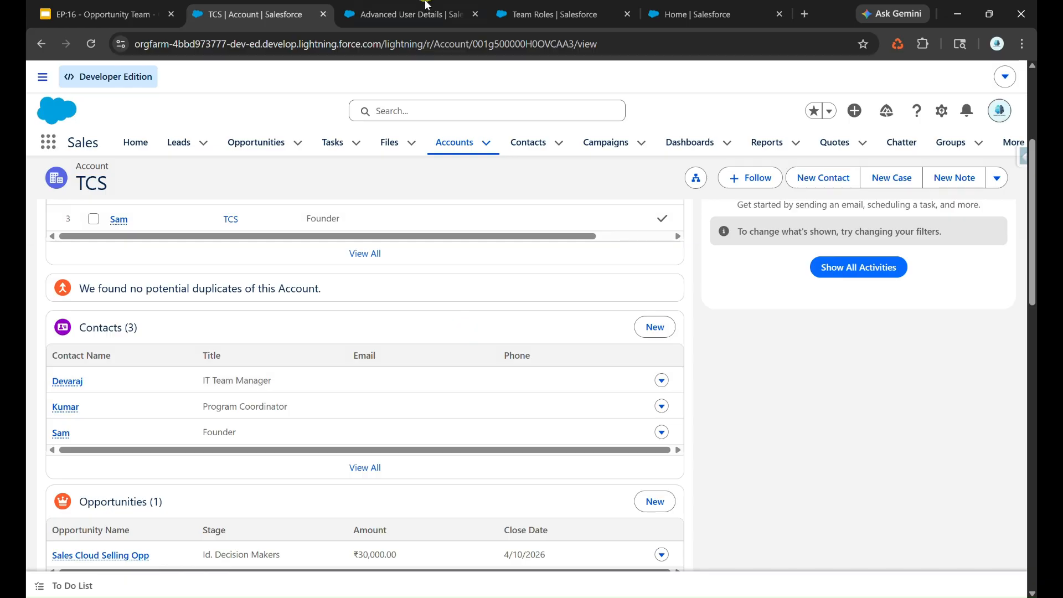
click(421, 14)
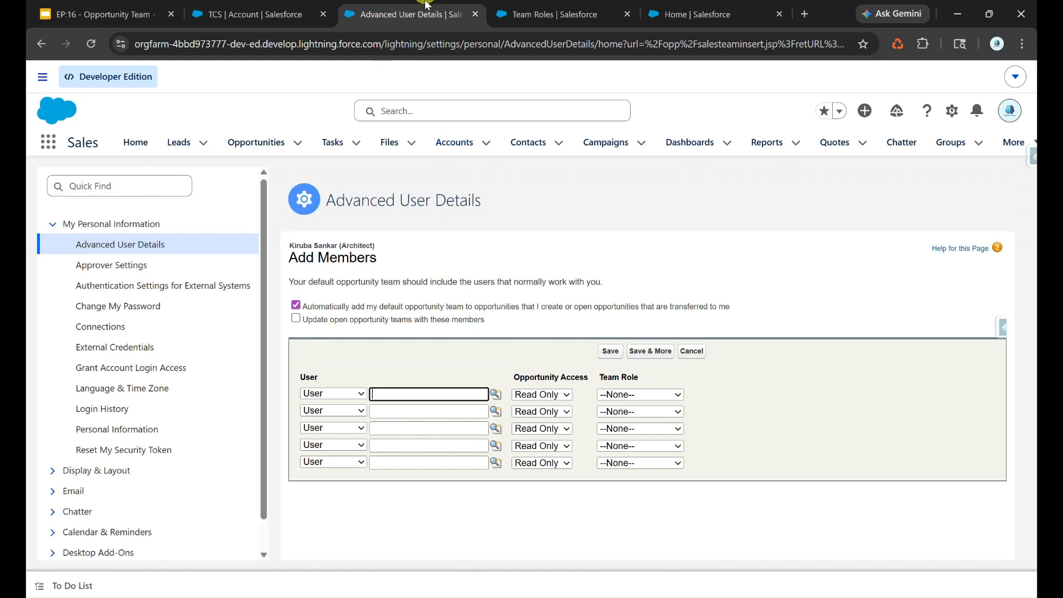
click(280, 16)
scroll(357, 410, down, 3)
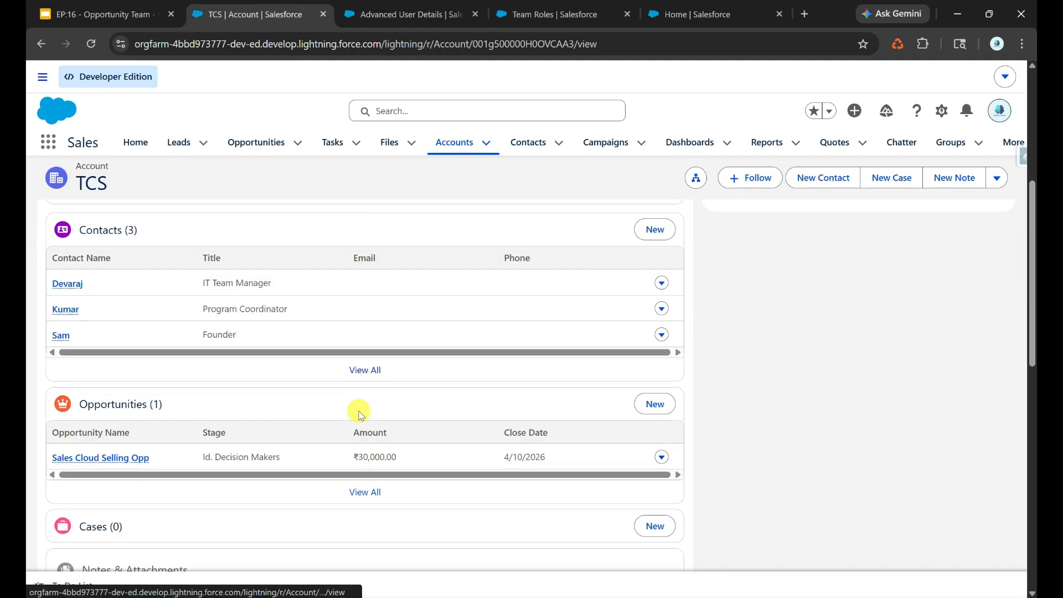
Create a Corporate opportunity 'Service Cloud Implementation' for TCS at Prospecting stage, closing 4/24/2026, and open it
click(656, 404)
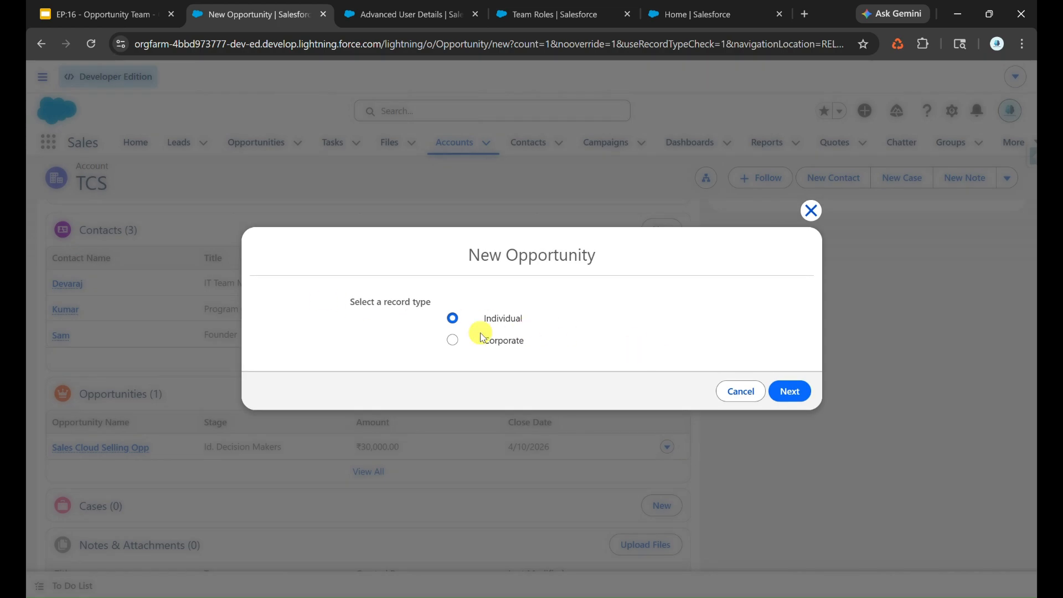
click(506, 342)
click(792, 391)
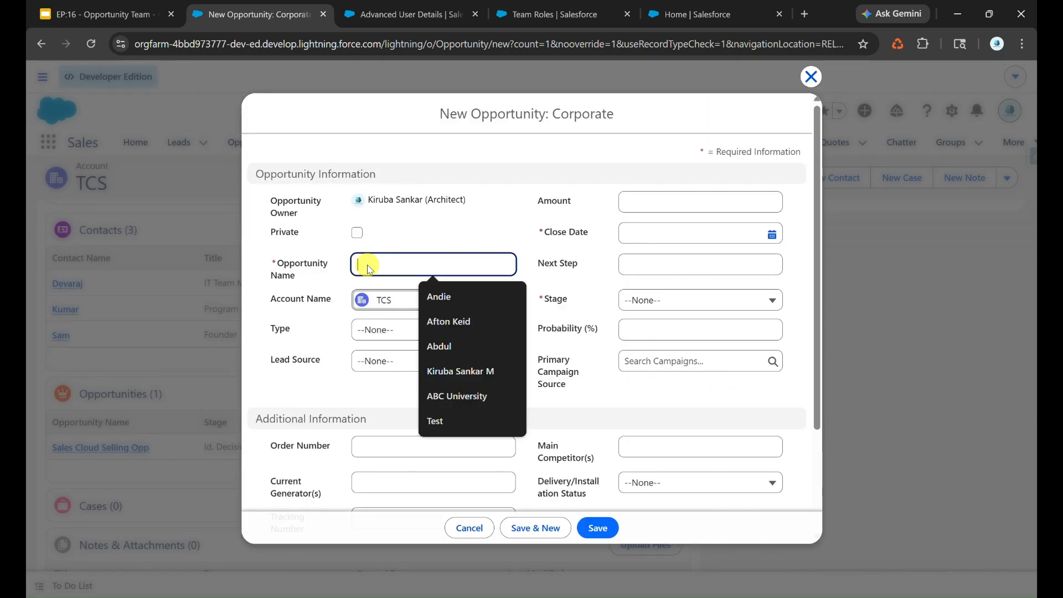
text(Service)
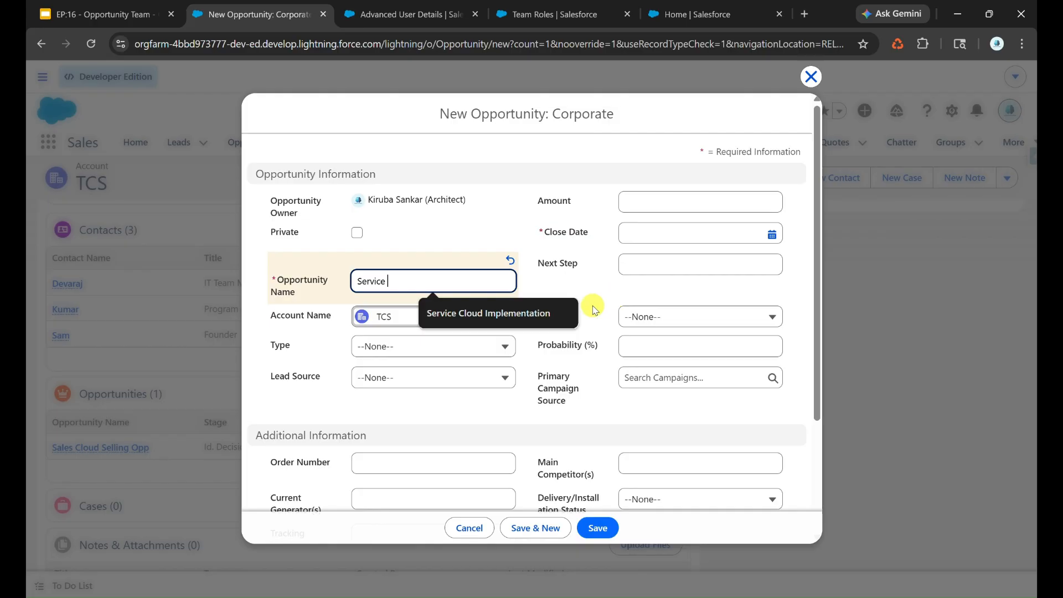
click(545, 314)
click(607, 530)
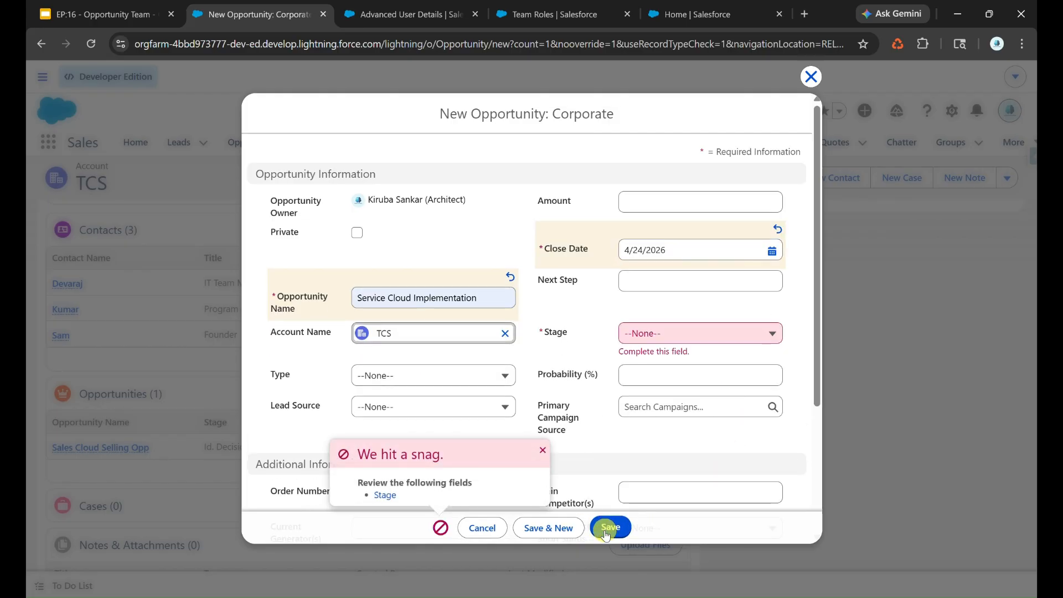
click(677, 333)
click(659, 380)
click(610, 527)
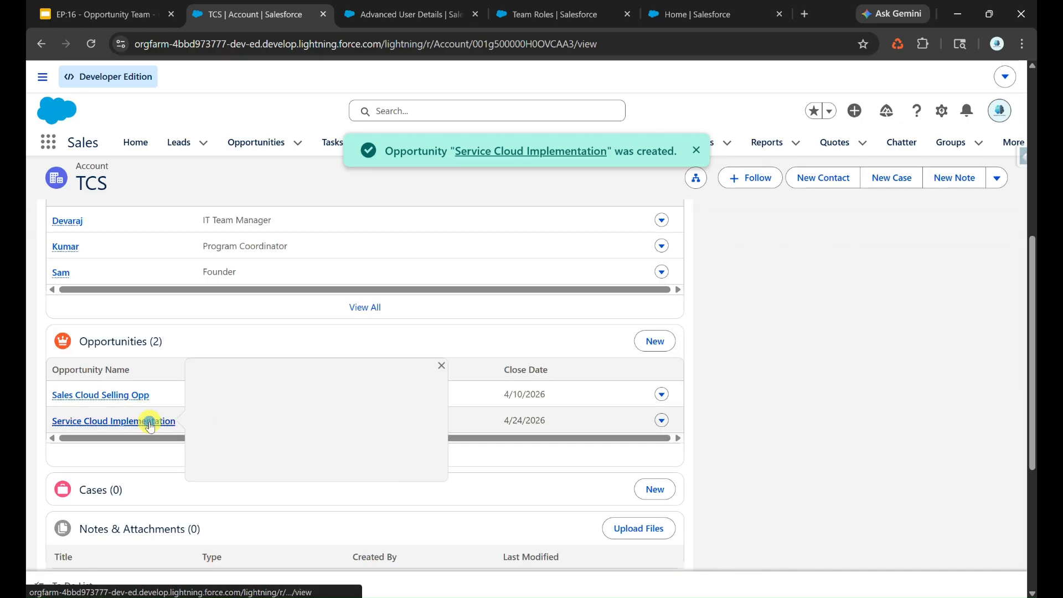
click(162, 424)
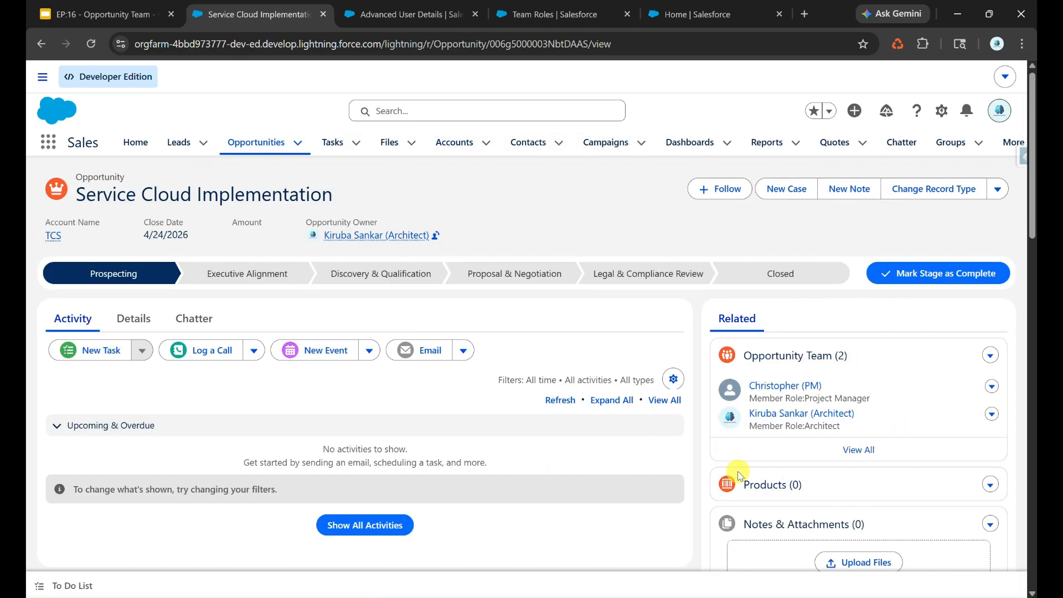
Compare the new opportunity's two-member team with the Default Opportunity Team settings and view team actions
click(384, 6)
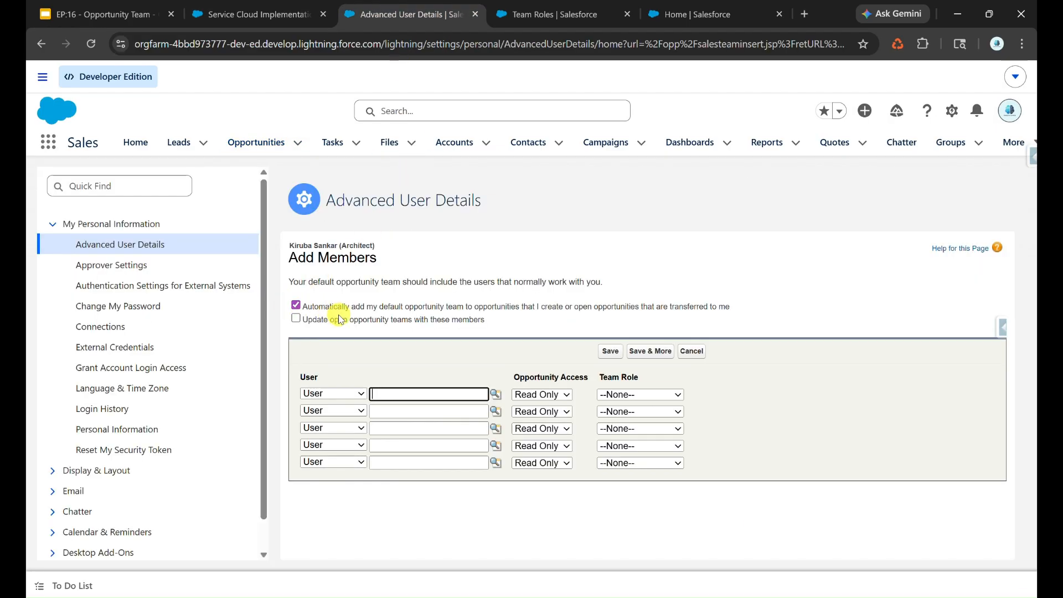
click(233, 14)
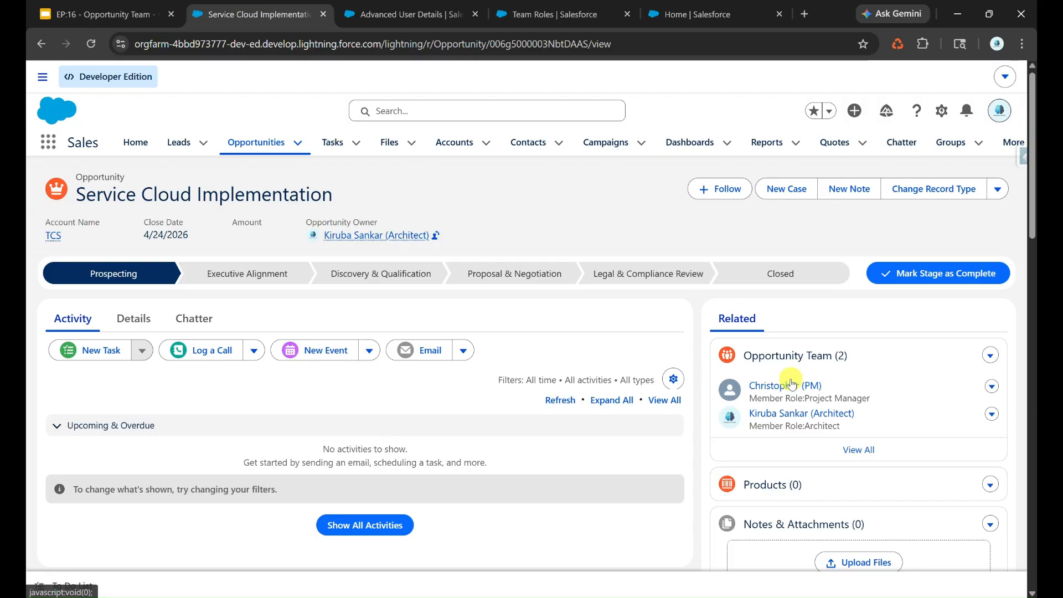
click(390, 14)
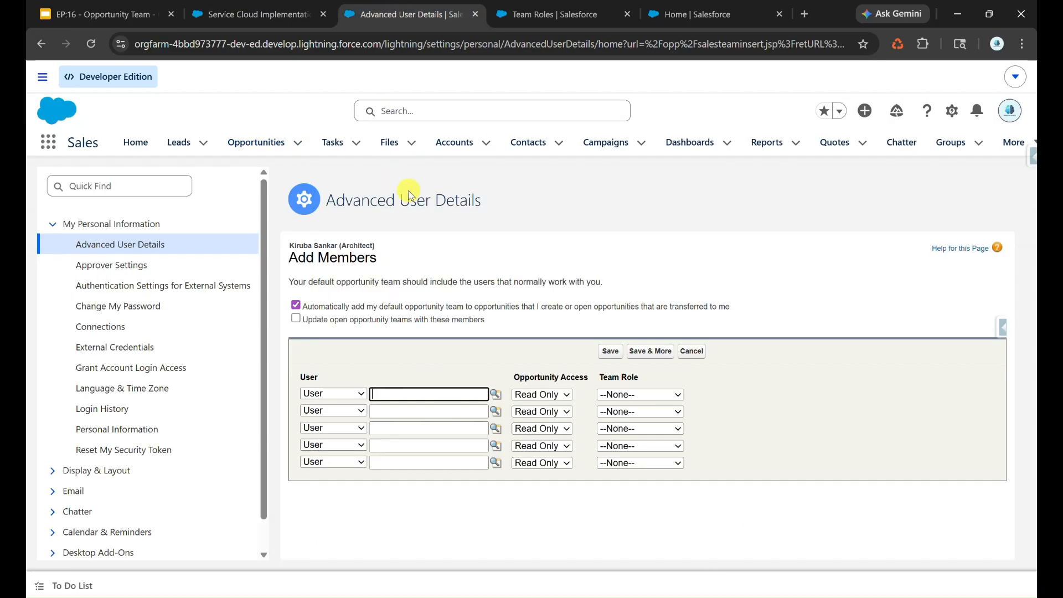
click(261, 13)
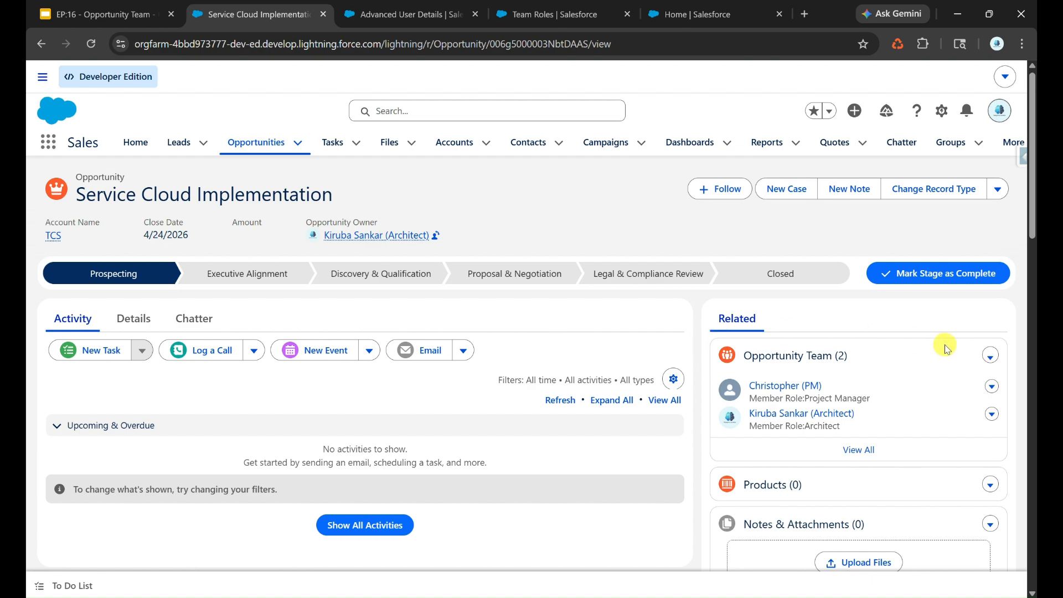
click(992, 355)
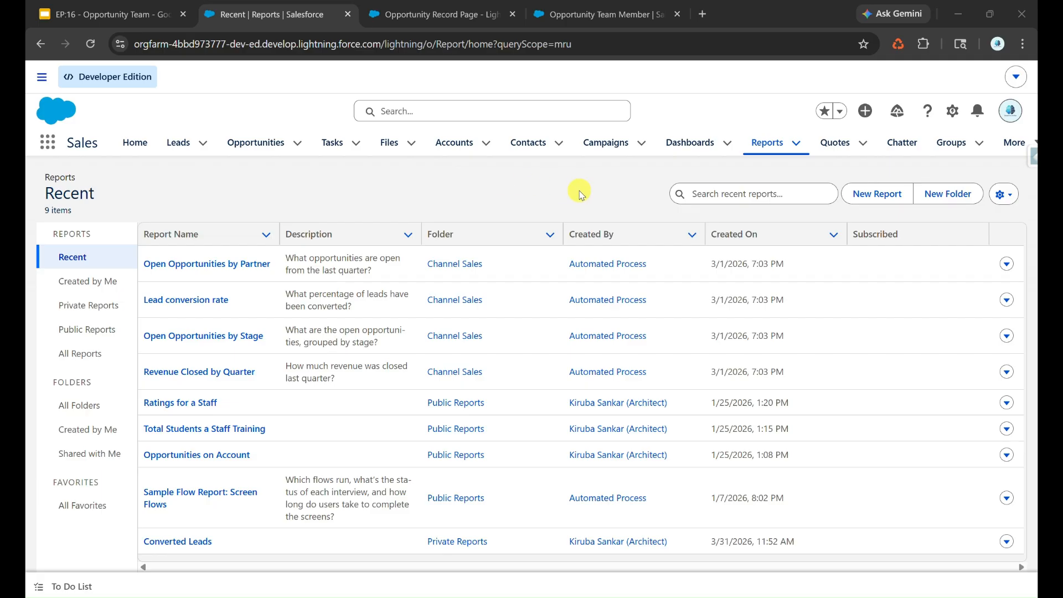
Review the Opportunity Team Member fields, then start a new report from Reports, dismissing the announcement
click(606, 14)
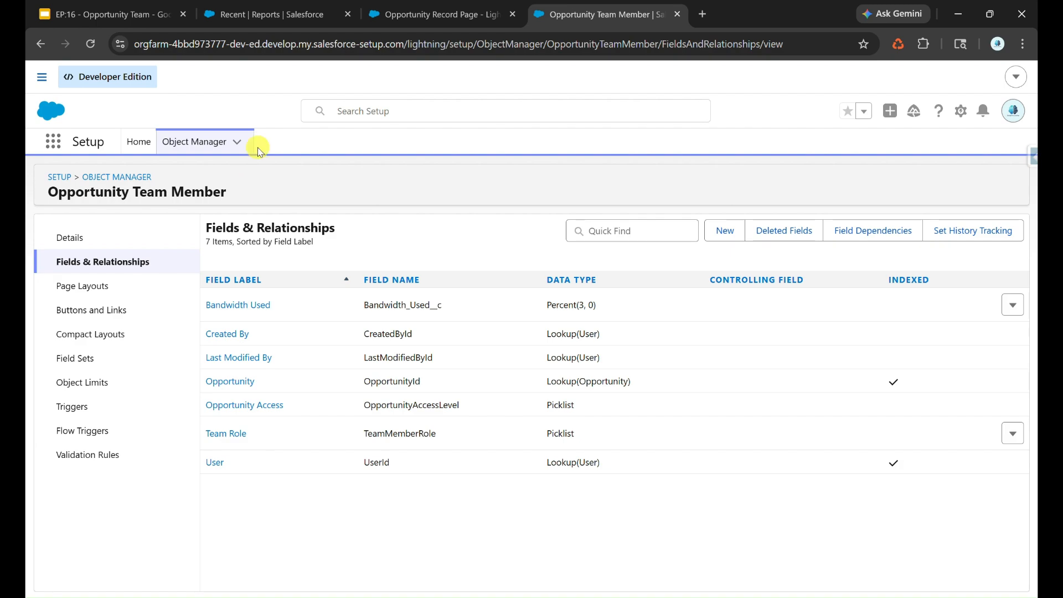
click(273, 11)
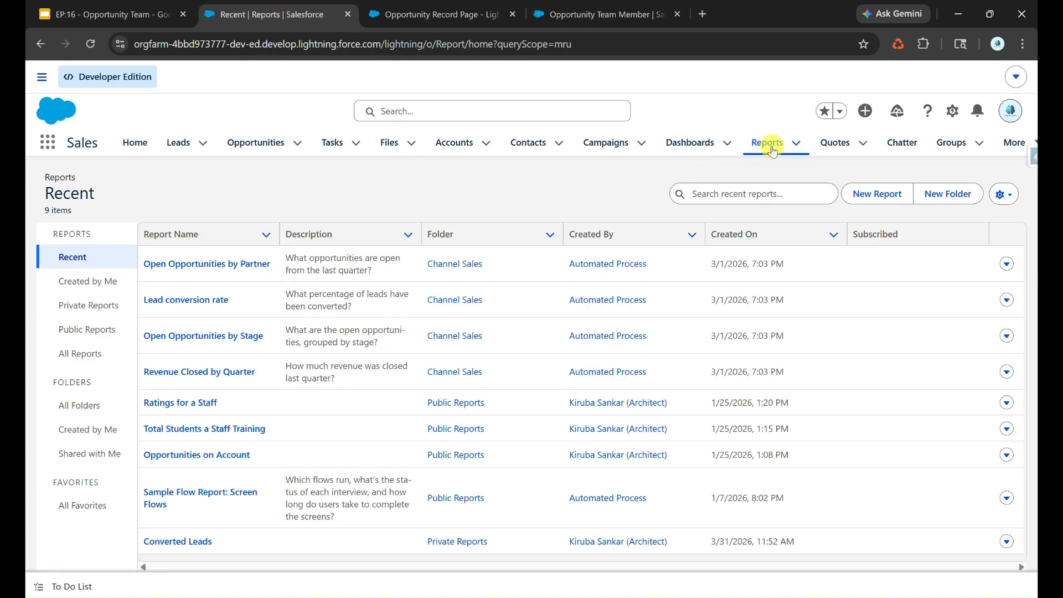
click(873, 192)
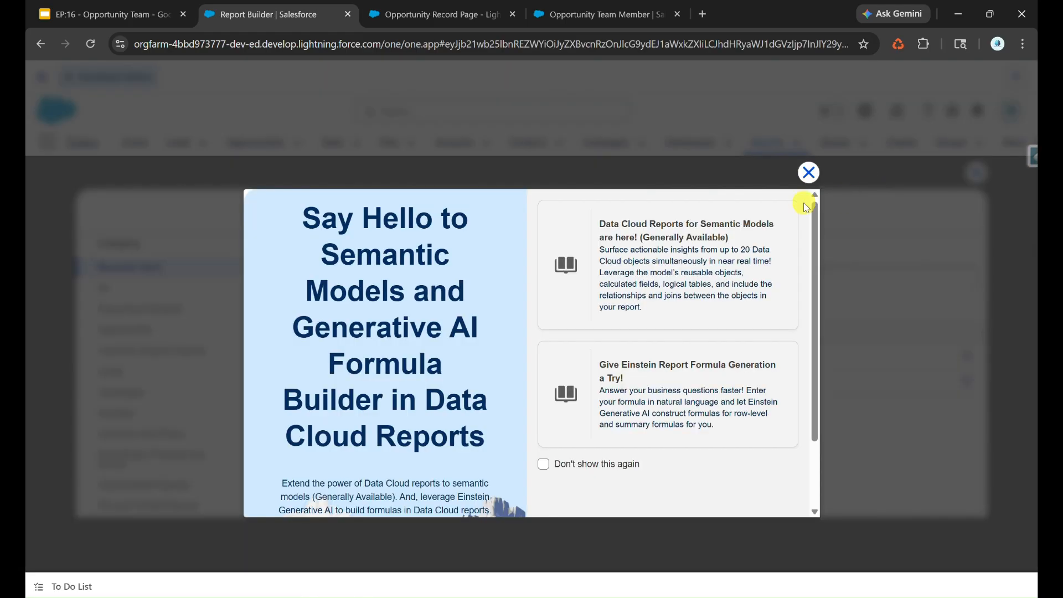
click(809, 172)
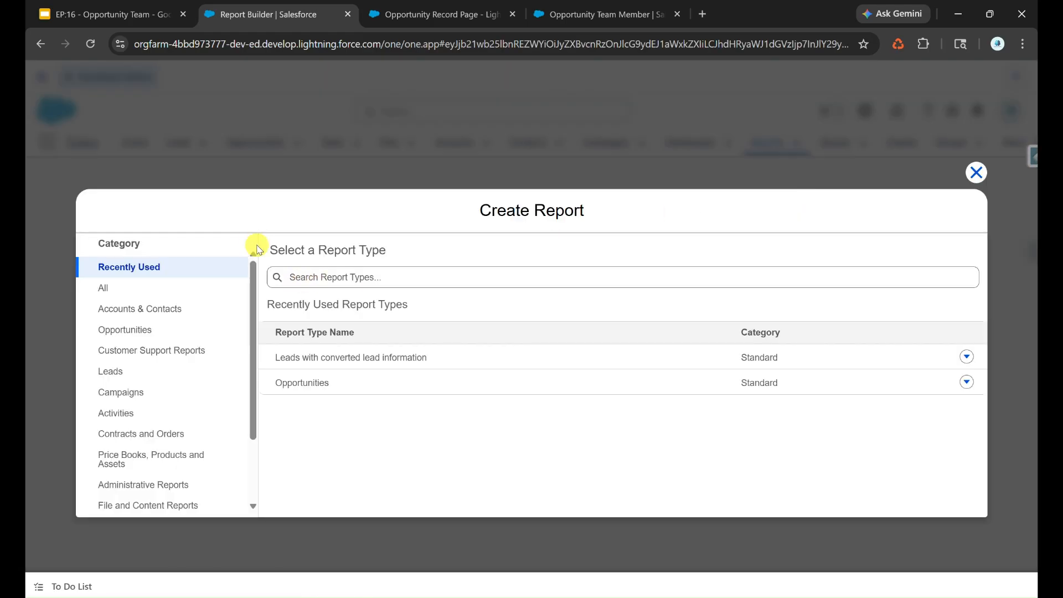
Search All report types for 'Opportunity Team' and start an Opportunities with Opportunity Teams report
click(213, 290)
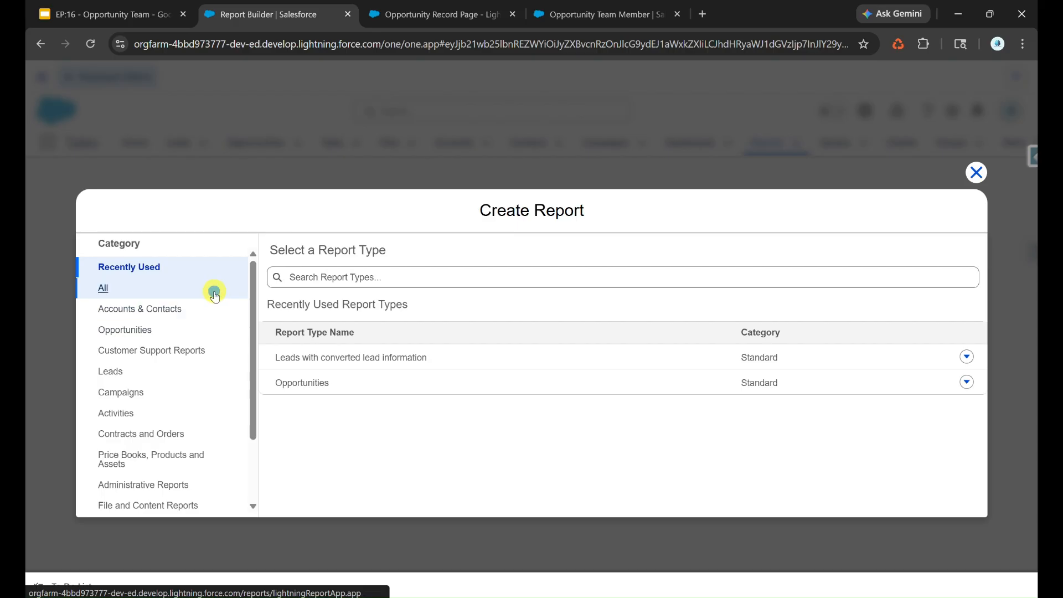
click(350, 276)
text(Oppo)
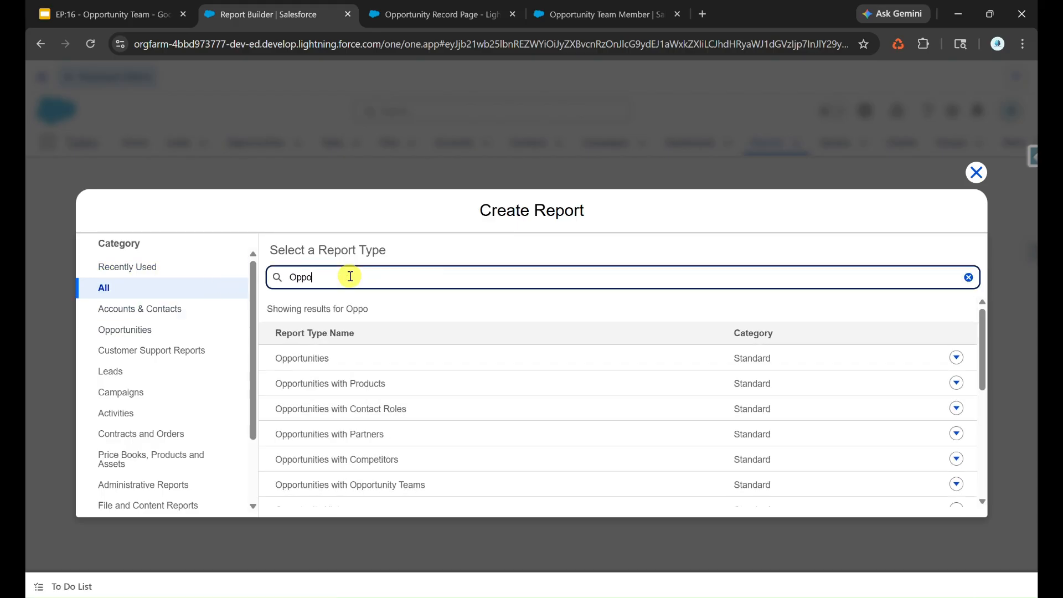
text(rtunity Team)
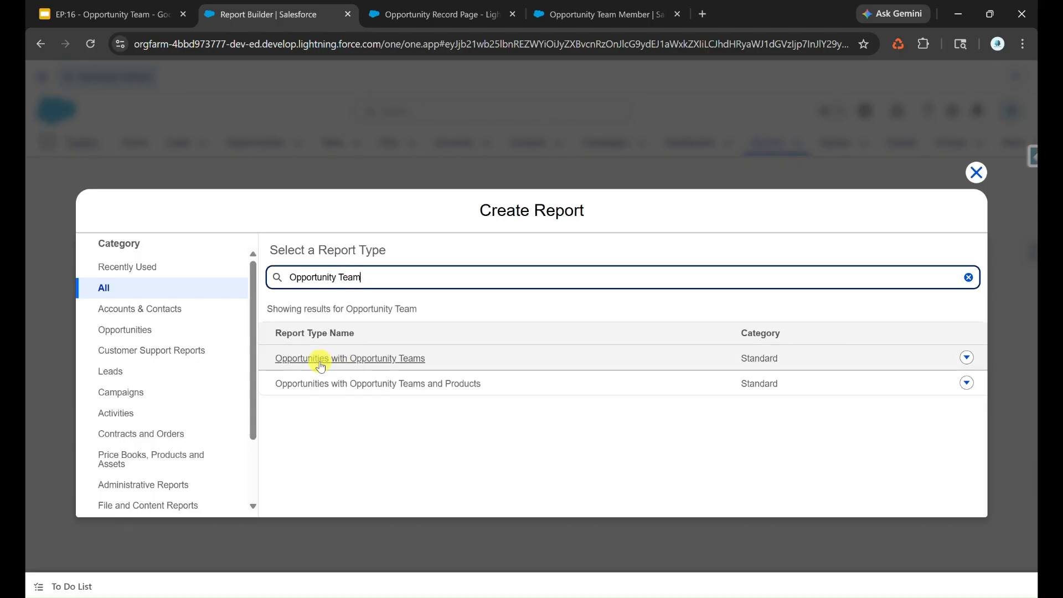
click(349, 363)
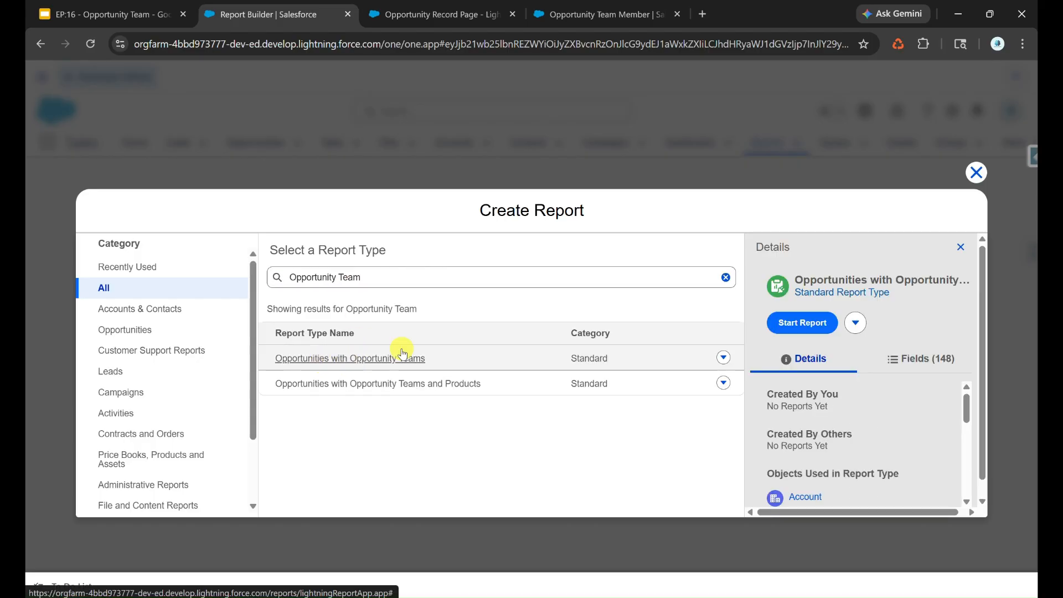
click(790, 325)
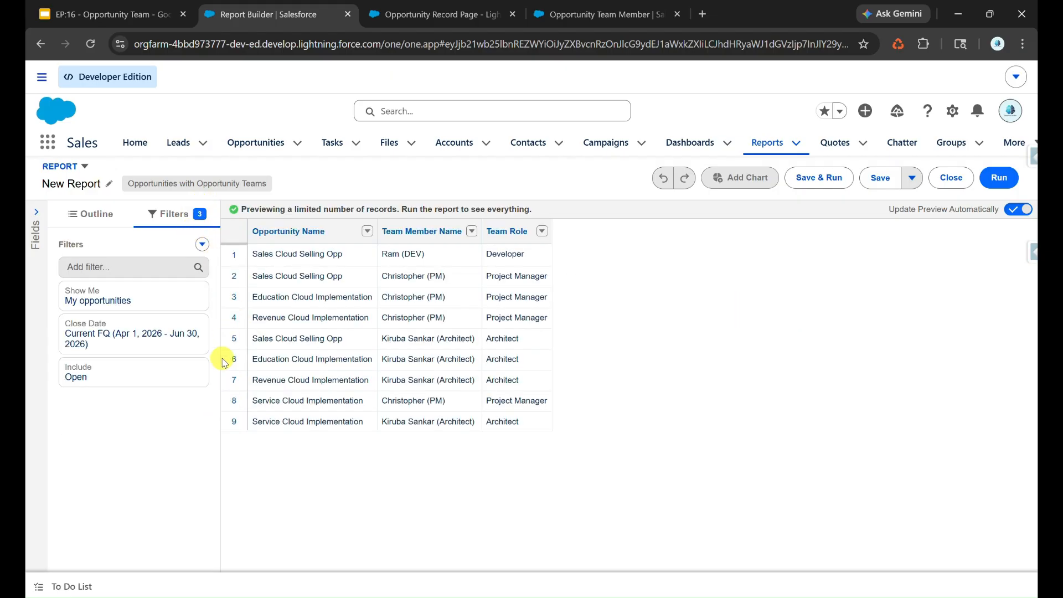
Group the report rows by Team Member Name
click(103, 221)
click(129, 281)
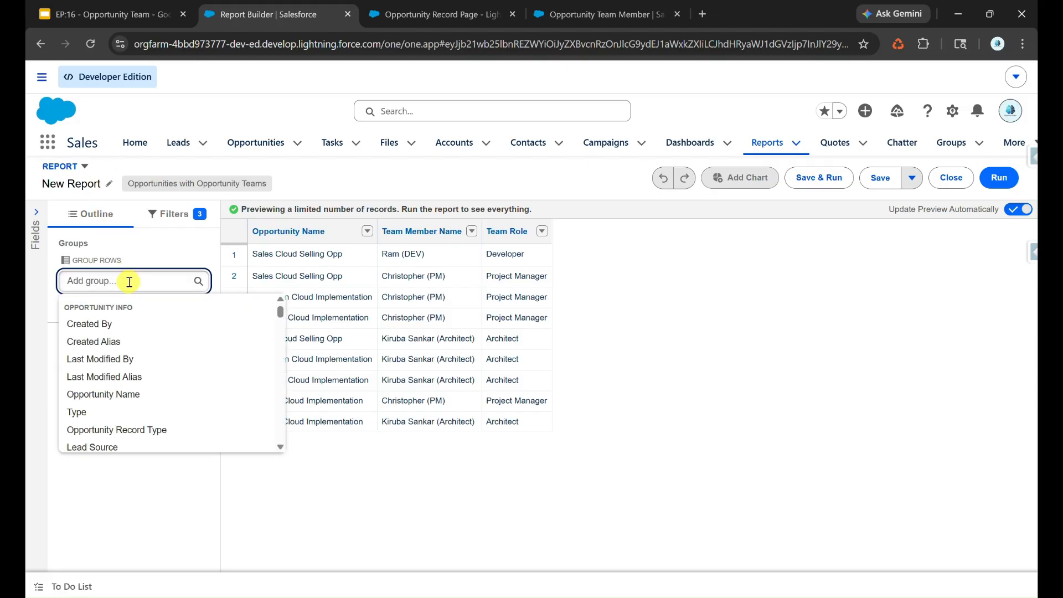
text(Name)
click(133, 360)
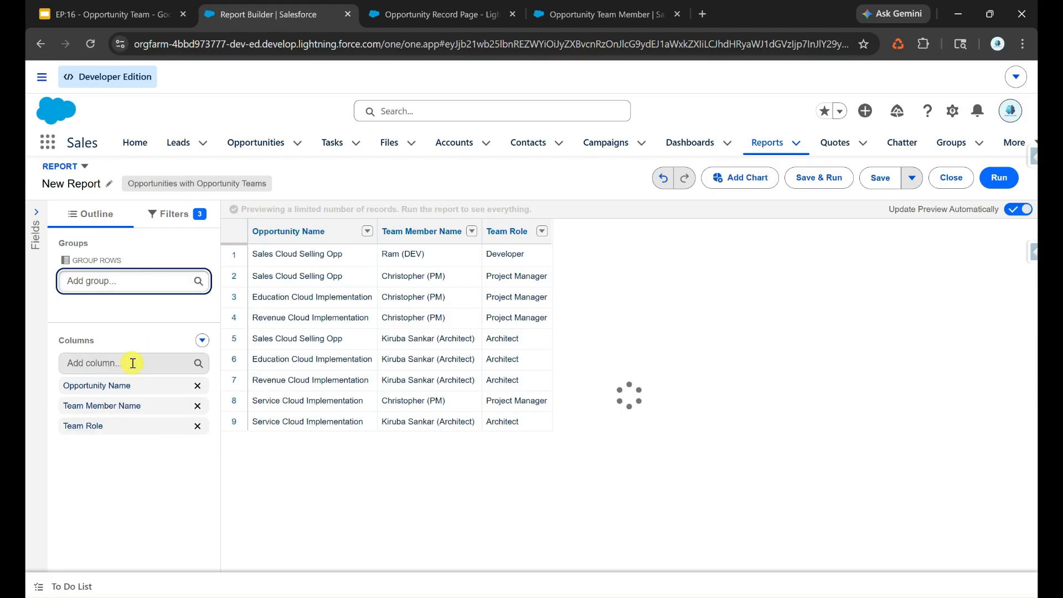
Add the Bandwidth Used column to the report
click(115, 435)
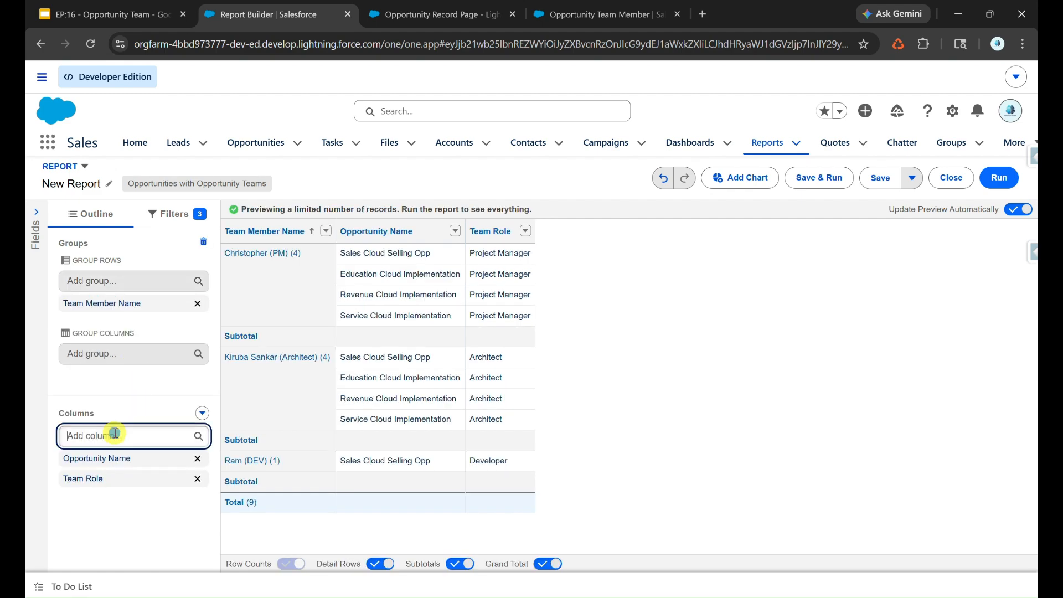
text(Ban)
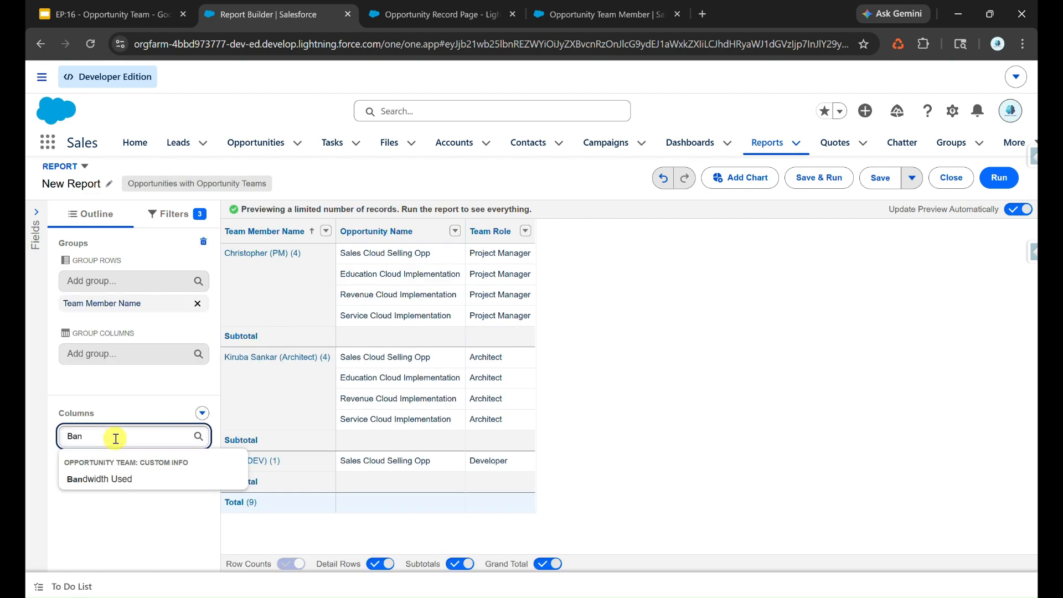
click(113, 478)
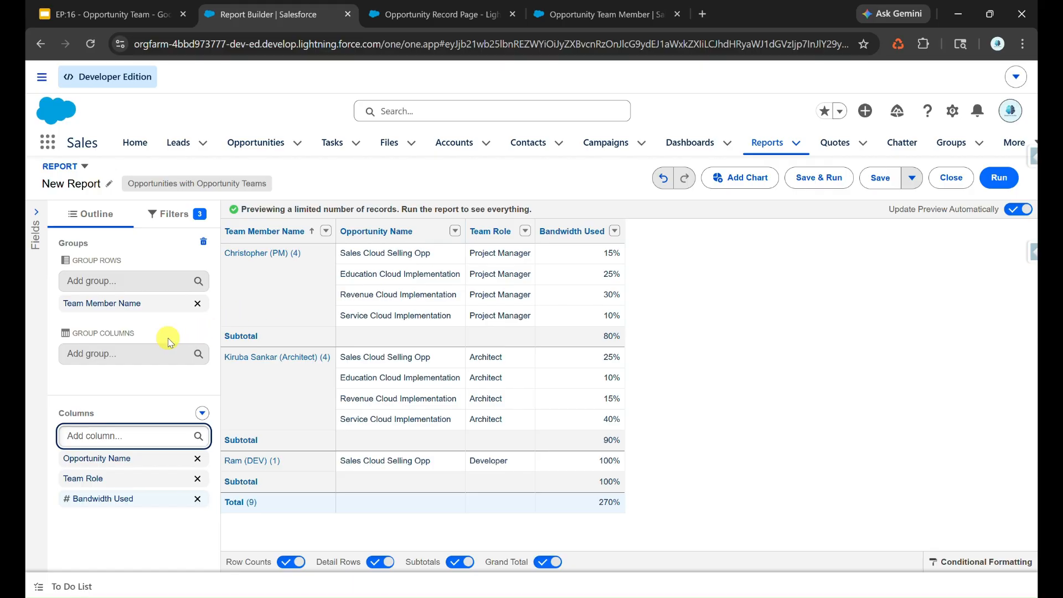
click(120, 354)
Group columns by Opportunity Name and add a Stacked Column chart of Sum of Bandwidth Used
text(Opp)
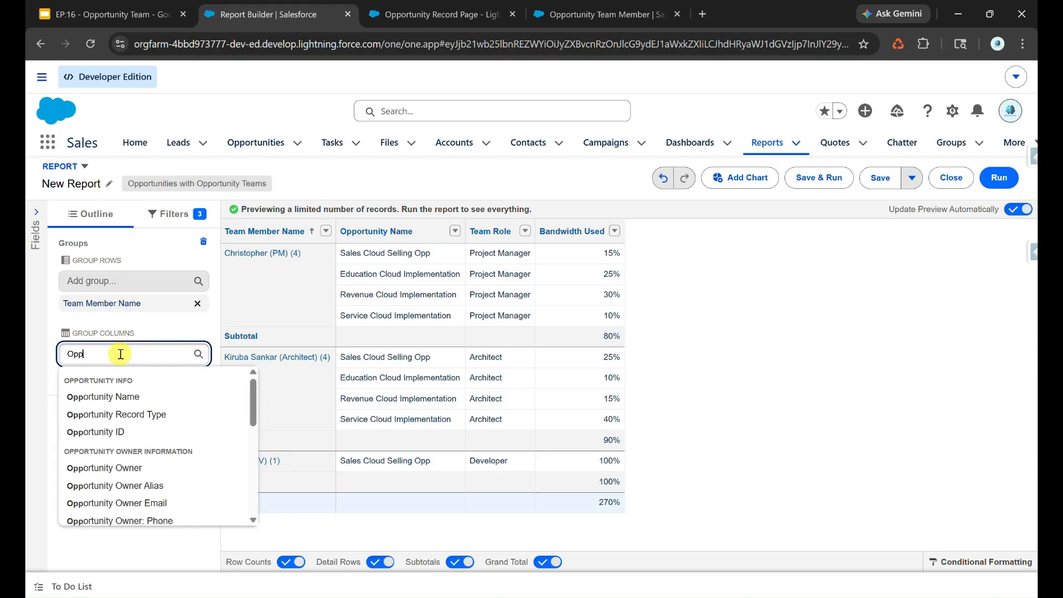
click(106, 397)
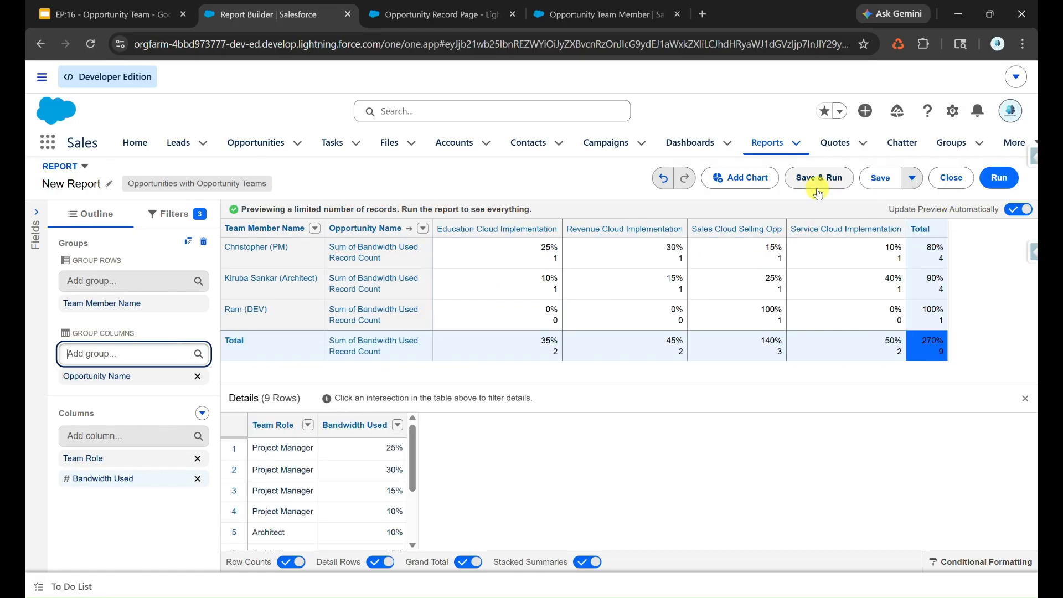
click(749, 177)
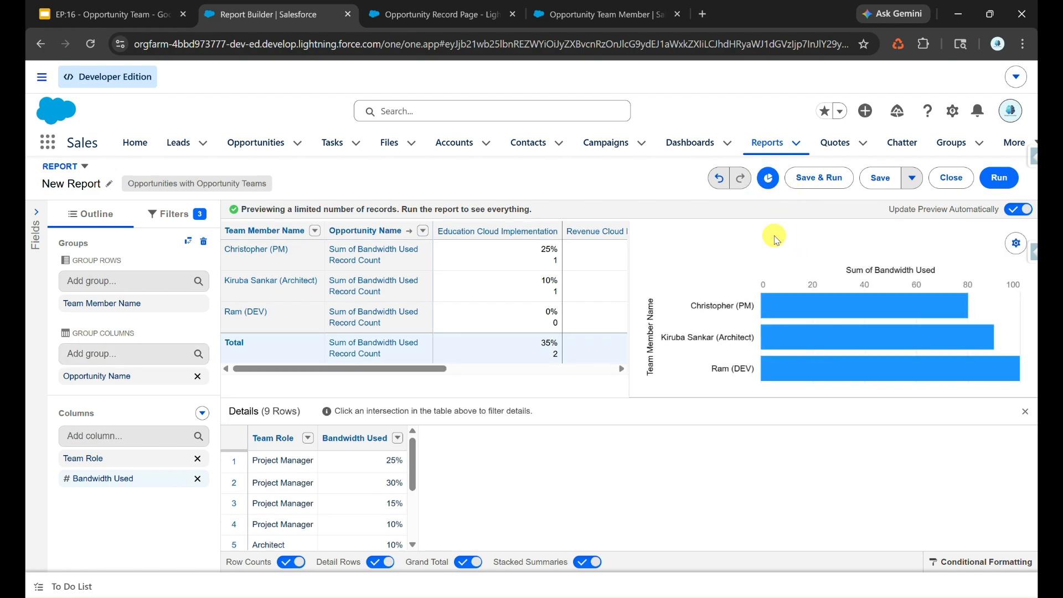
click(1016, 243)
click(988, 344)
scroll(989, 343, down, 4)
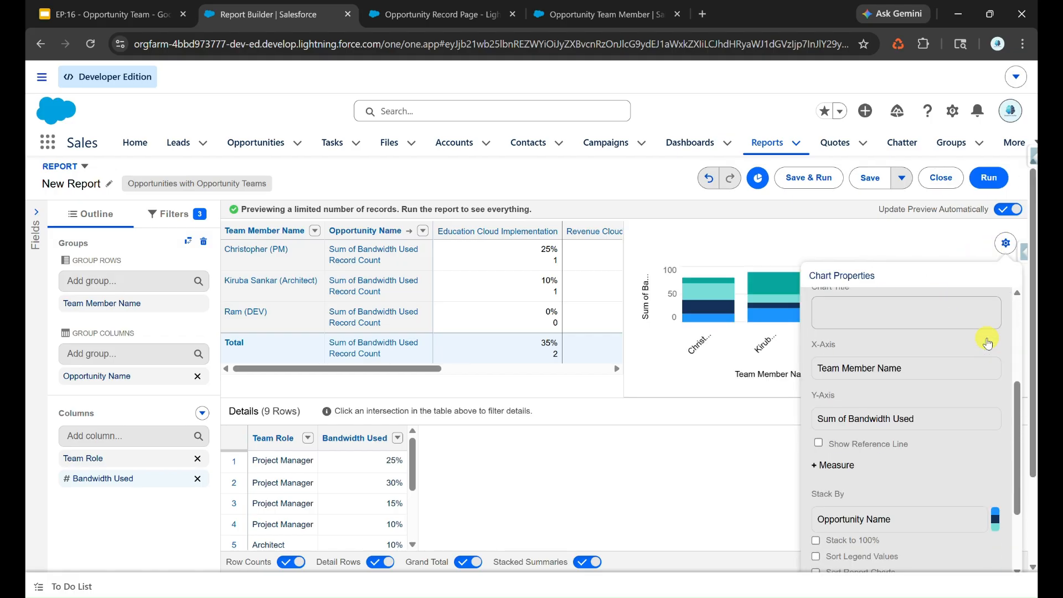
click(880, 393)
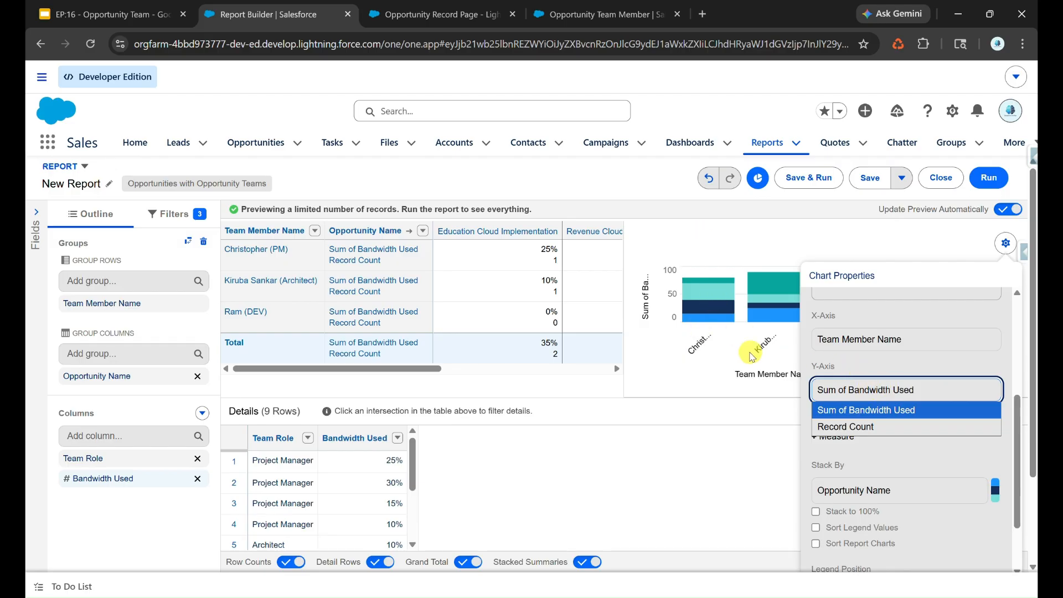
click(1002, 244)
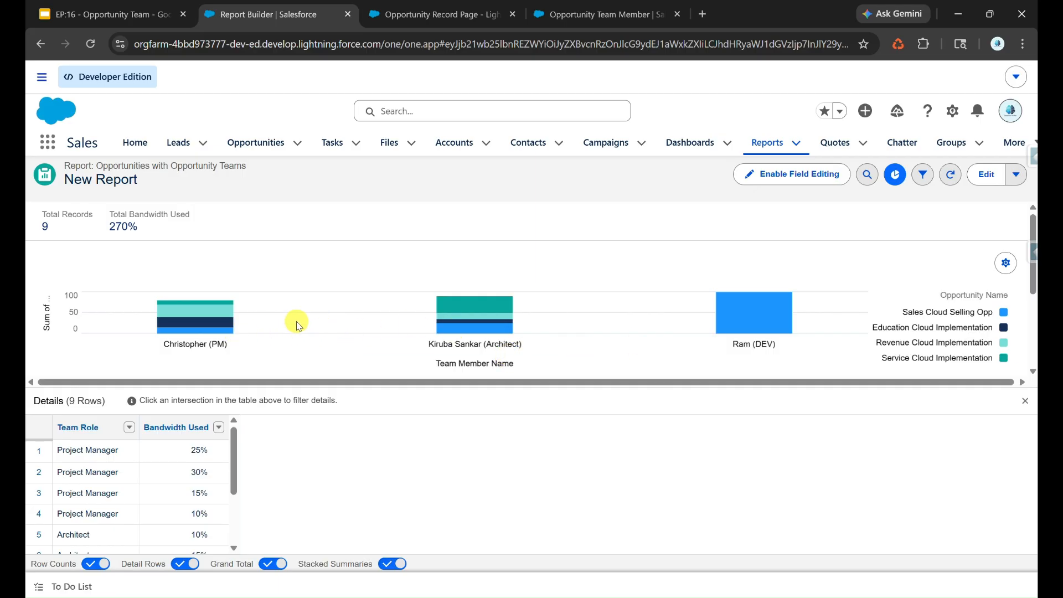
Save the report as 'Opportunity Team Members Bandwidth Used' in Public Reports
mouse_move(221, 315)
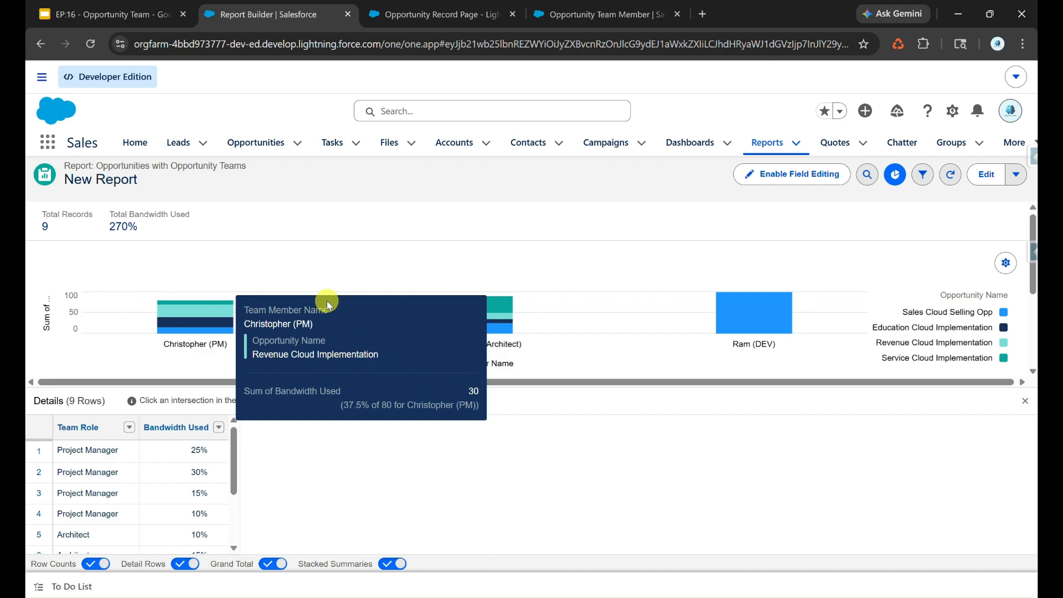
click(1008, 176)
click(880, 174)
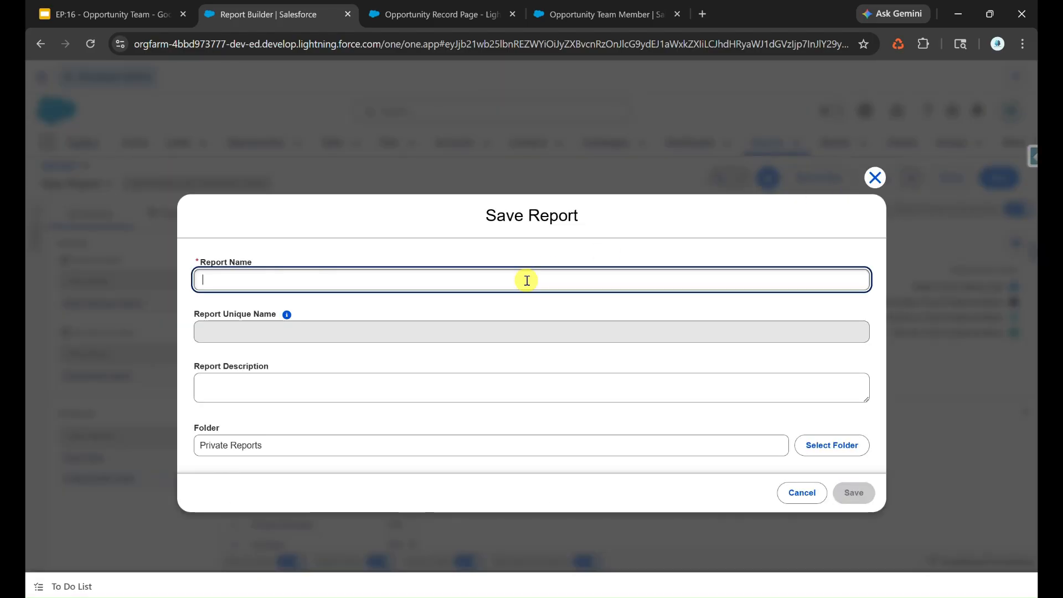
key(super+v)
click(333, 408)
click(832, 445)
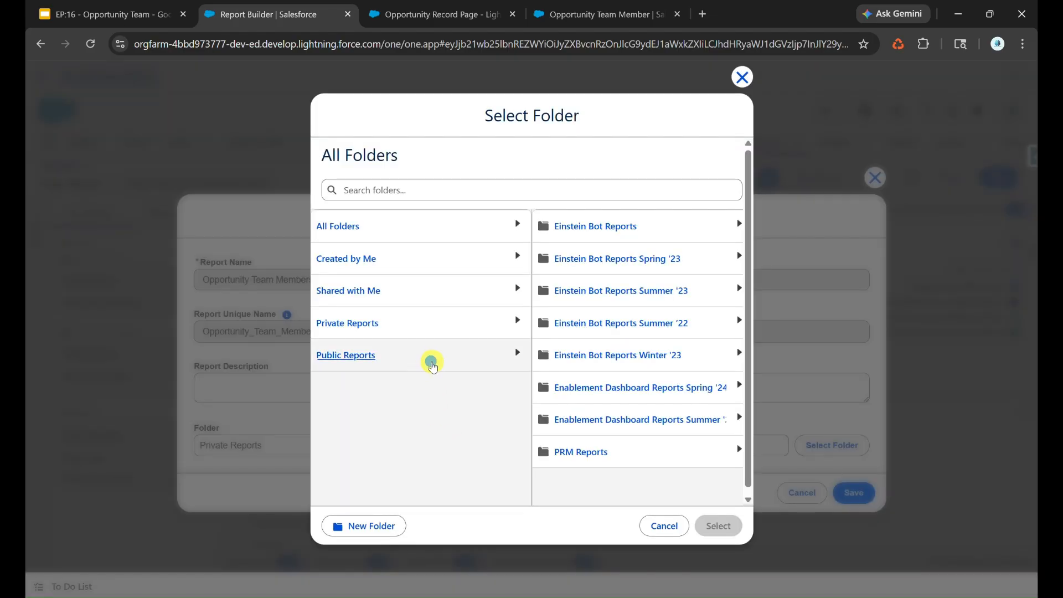
click(432, 367)
click(712, 526)
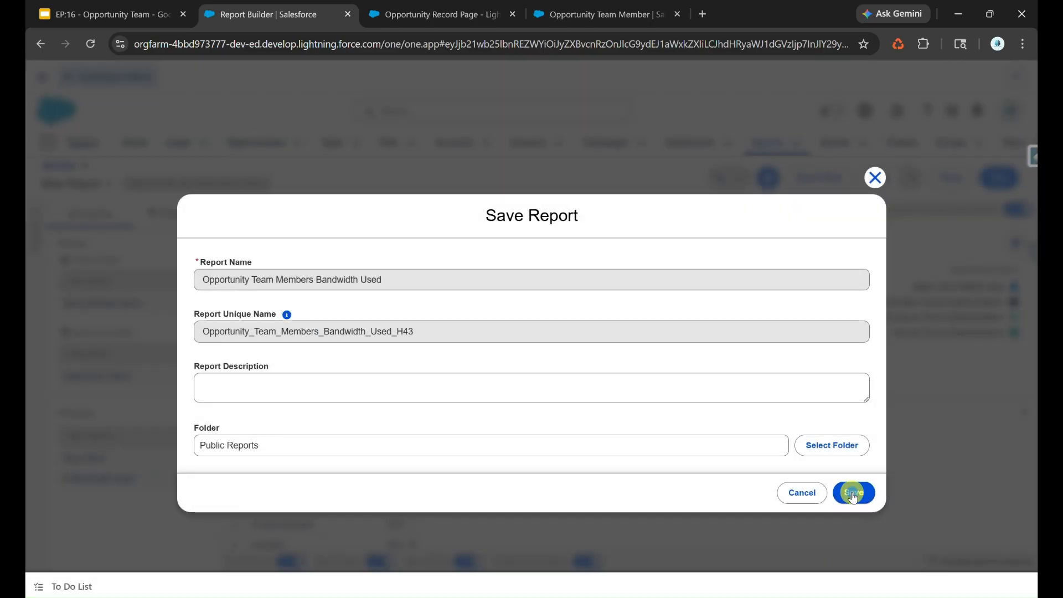
click(854, 495)
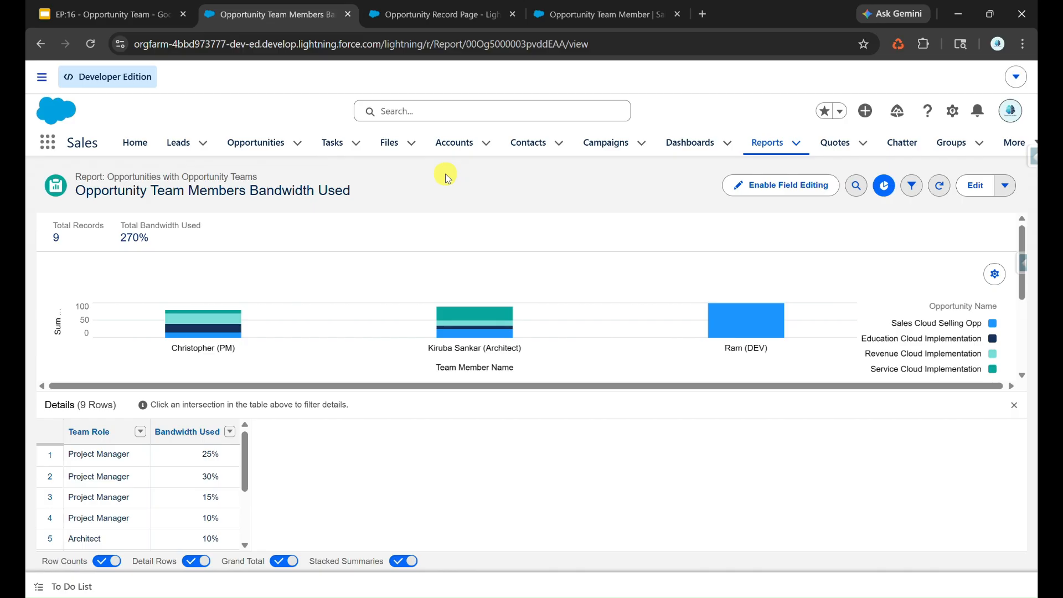
click(417, 16)
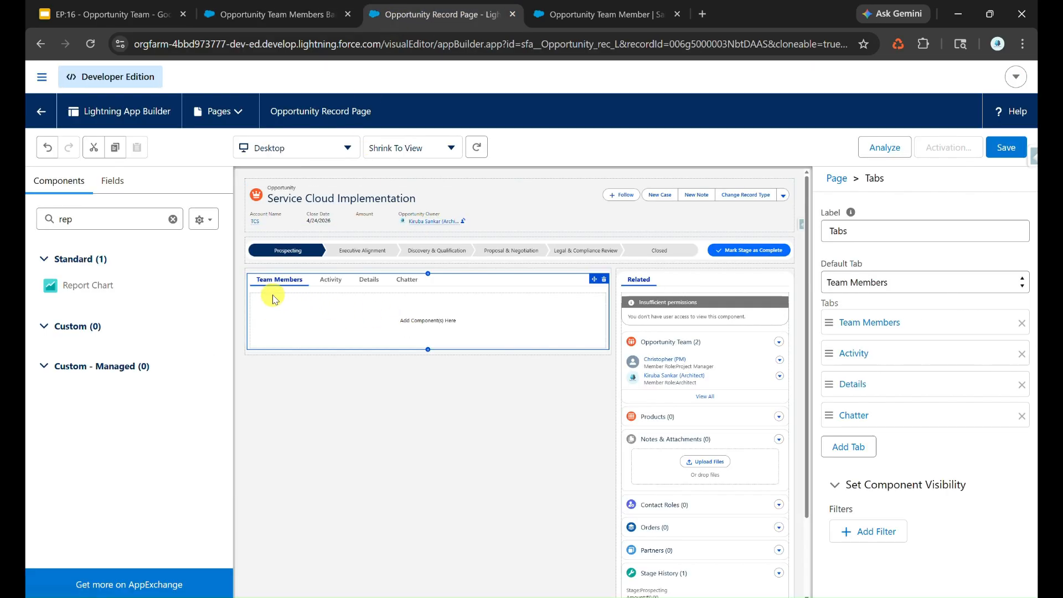
Place a Report Chart in the Team Members tab labelled 'Opportunity Team Members Bandwidth Used'
click(72, 219)
drag(80, 290, 381, 314)
click(889, 230)
text(Opportunity Team Members Bandwidth Used)
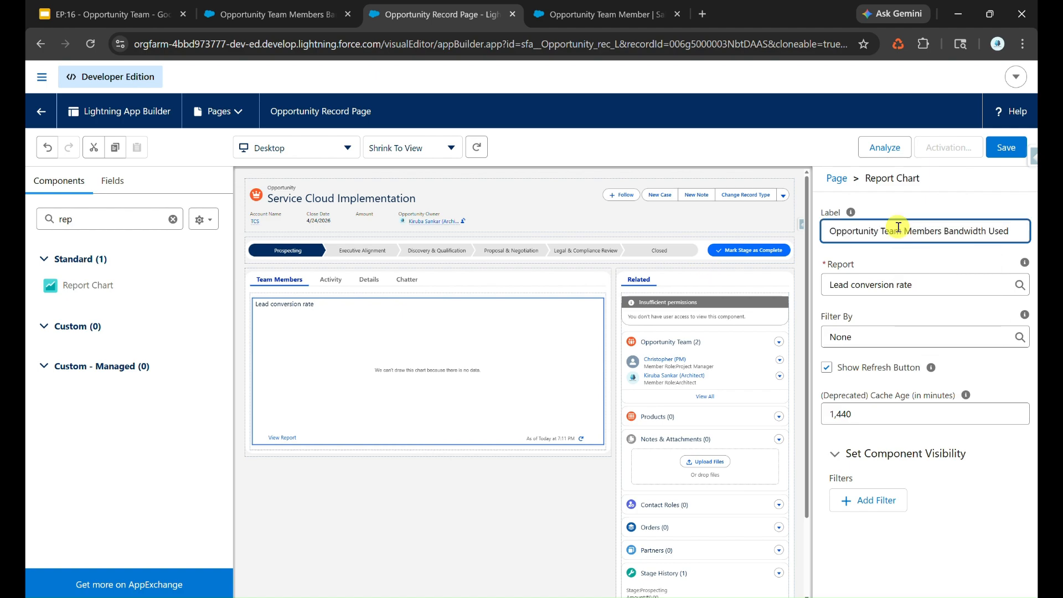
Point the chart at the bandwidth report, filter by Opportunity ID, and save the page
click(929, 295)
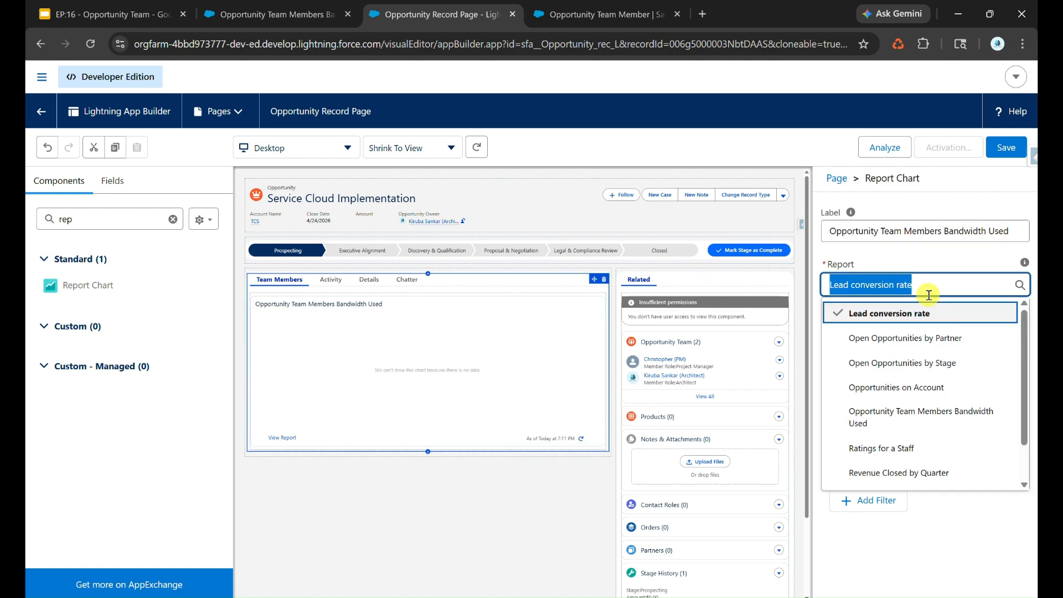
text(Opportunity Team Members Bandwidth Used)
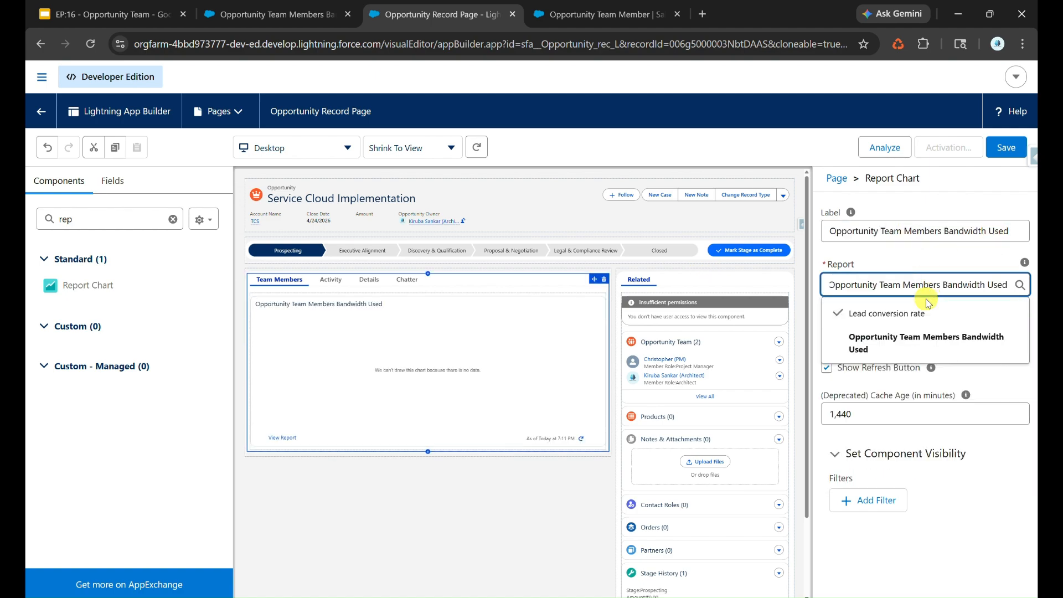
click(926, 340)
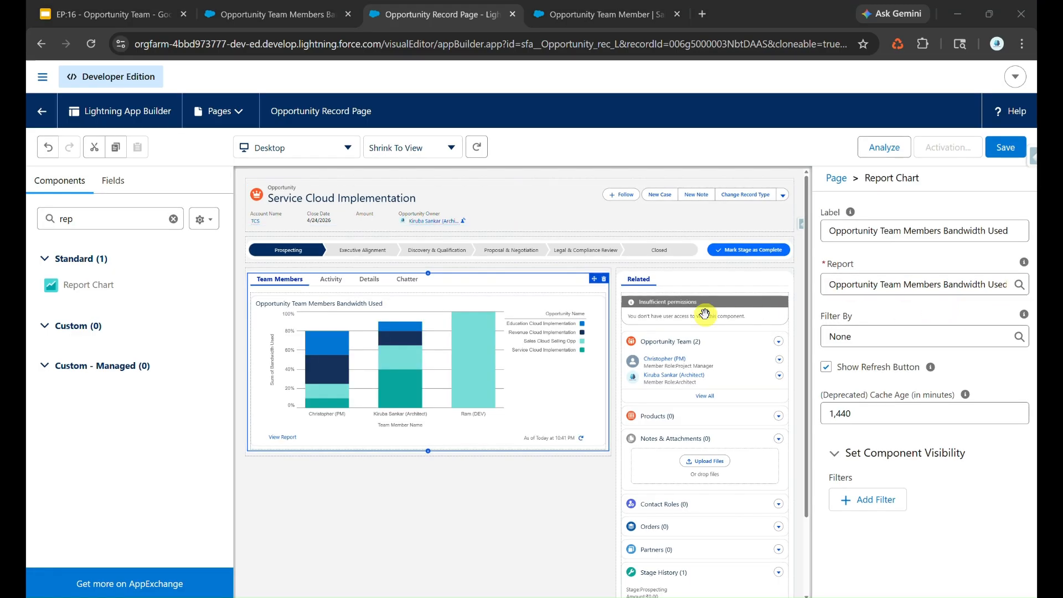
scroll(551, 344, up, 5)
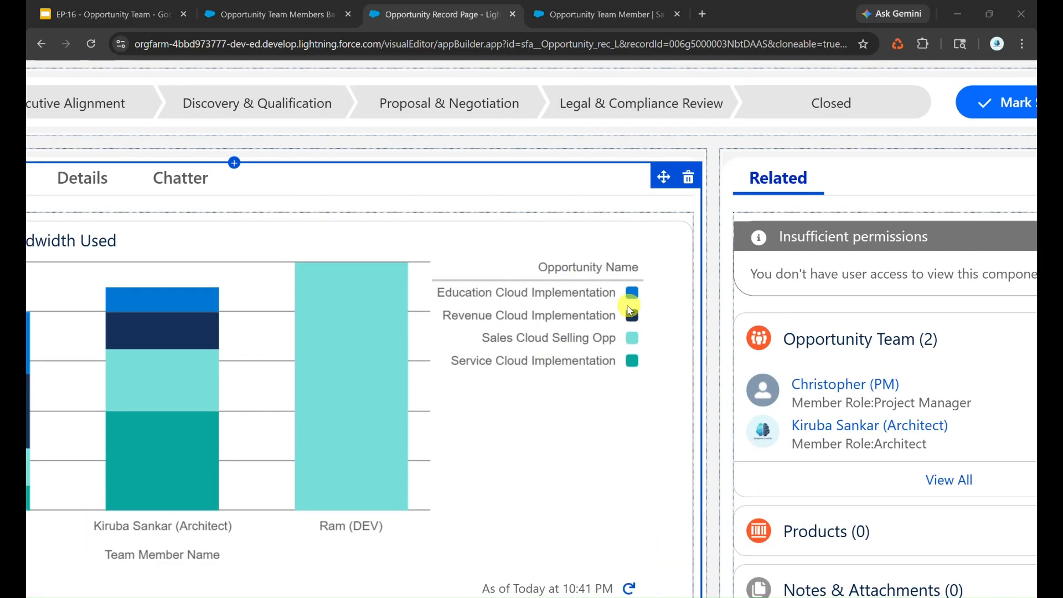
scroll(551, 369, down, 5)
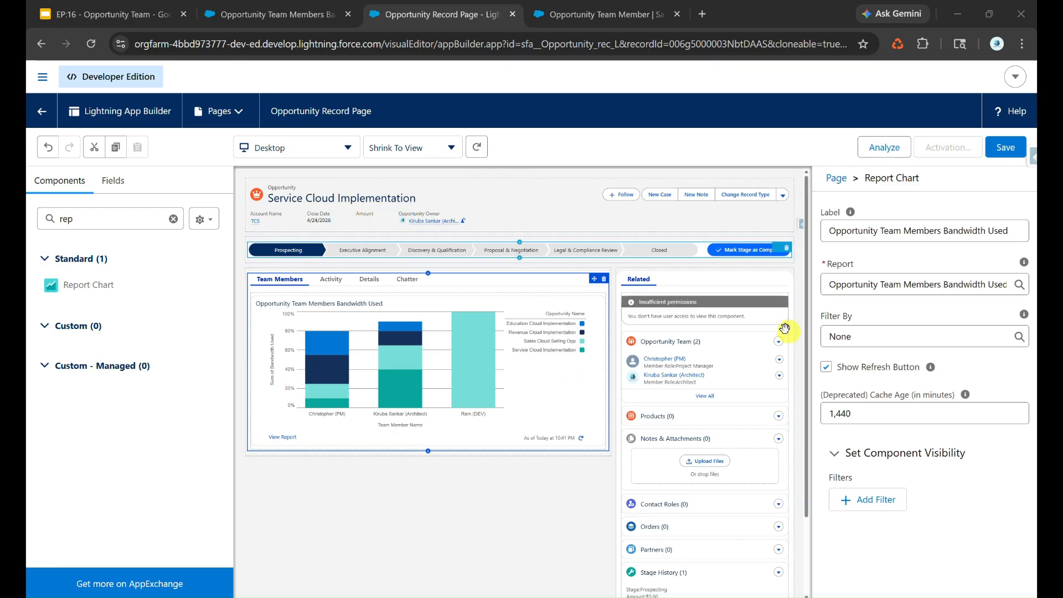
click(860, 336)
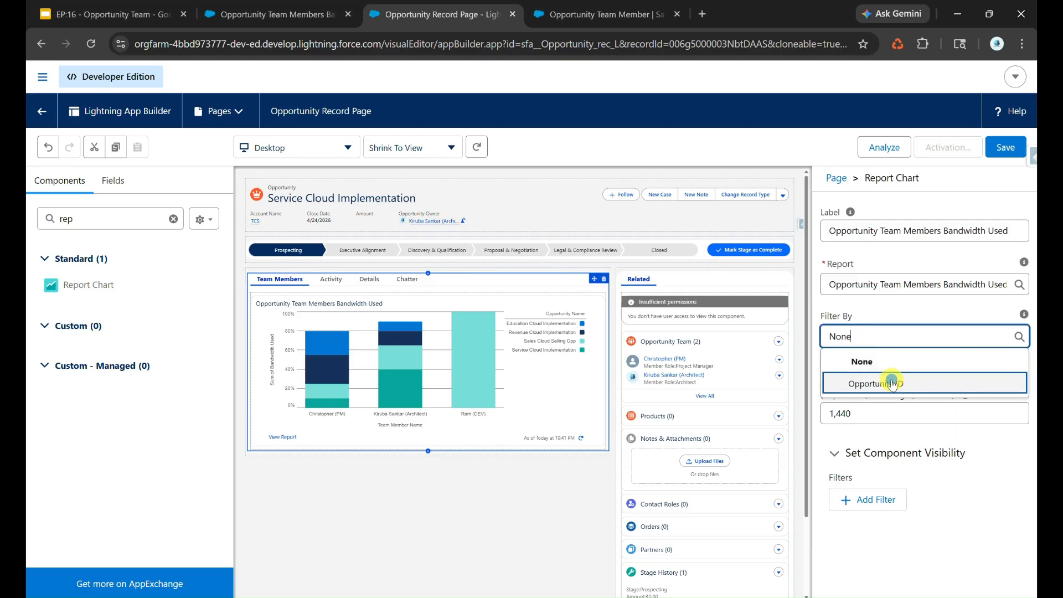
click(889, 382)
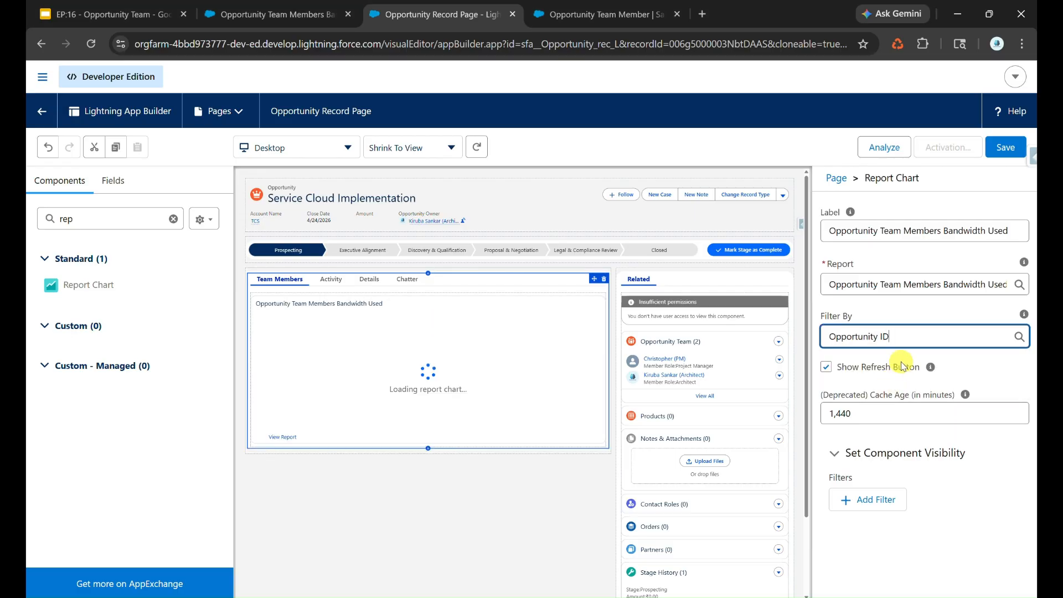
click(1006, 148)
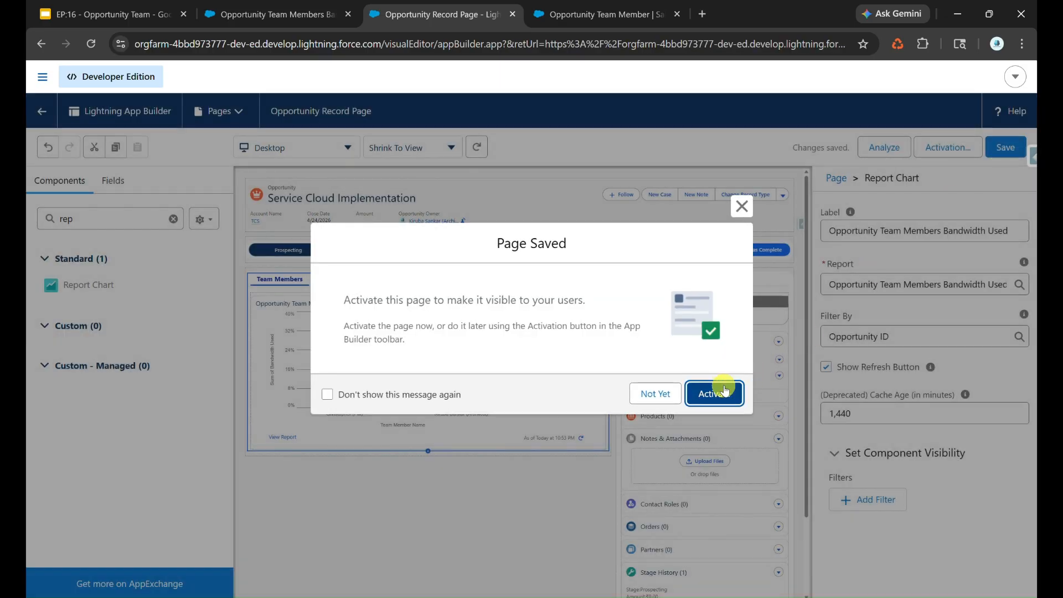
Activate the record page as org default and return to Service Cloud Implementation
click(725, 390)
click(296, 449)
click(833, 450)
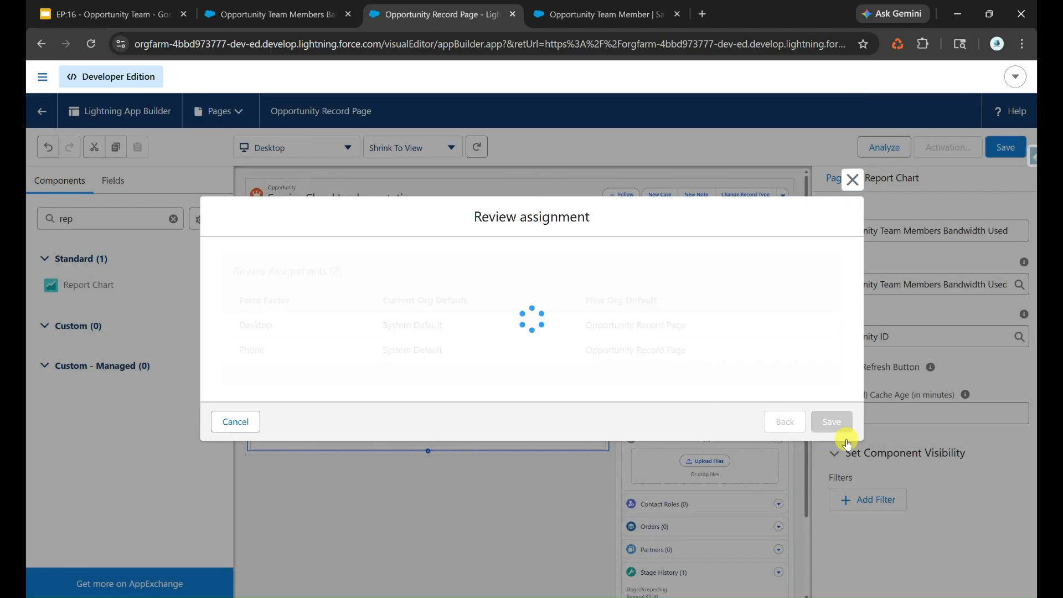
click(832, 422)
click(43, 112)
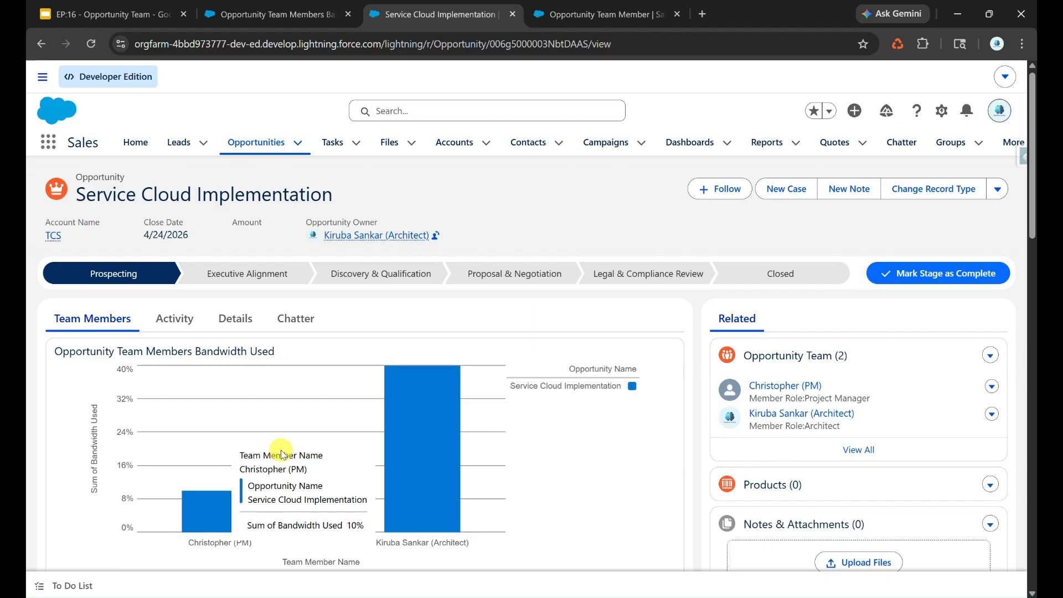
Open the Sales Cloud Selling Opp opportunity to view its team bandwidth chart
click(267, 145)
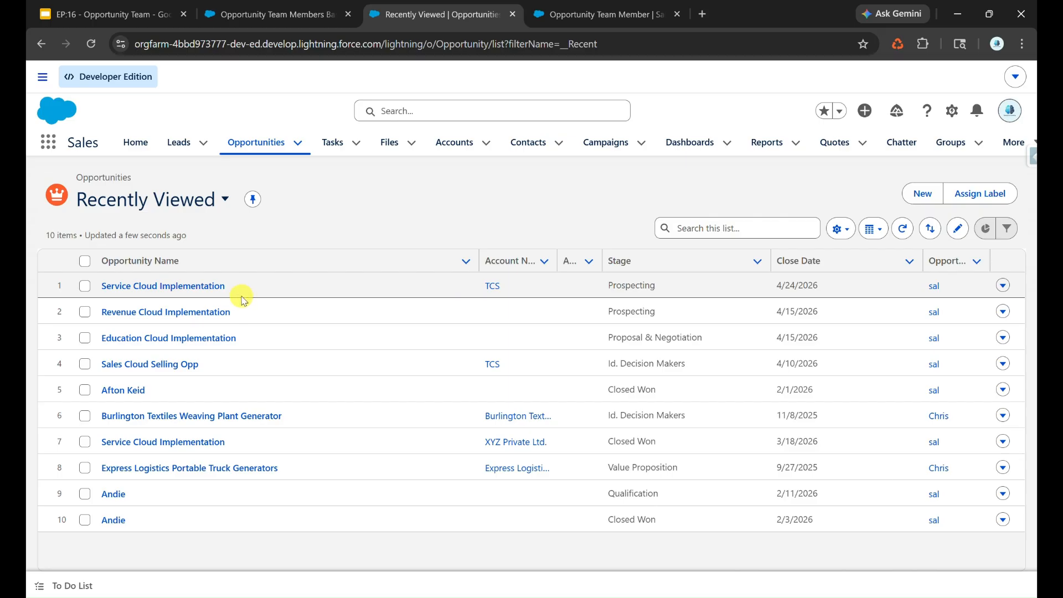
click(191, 364)
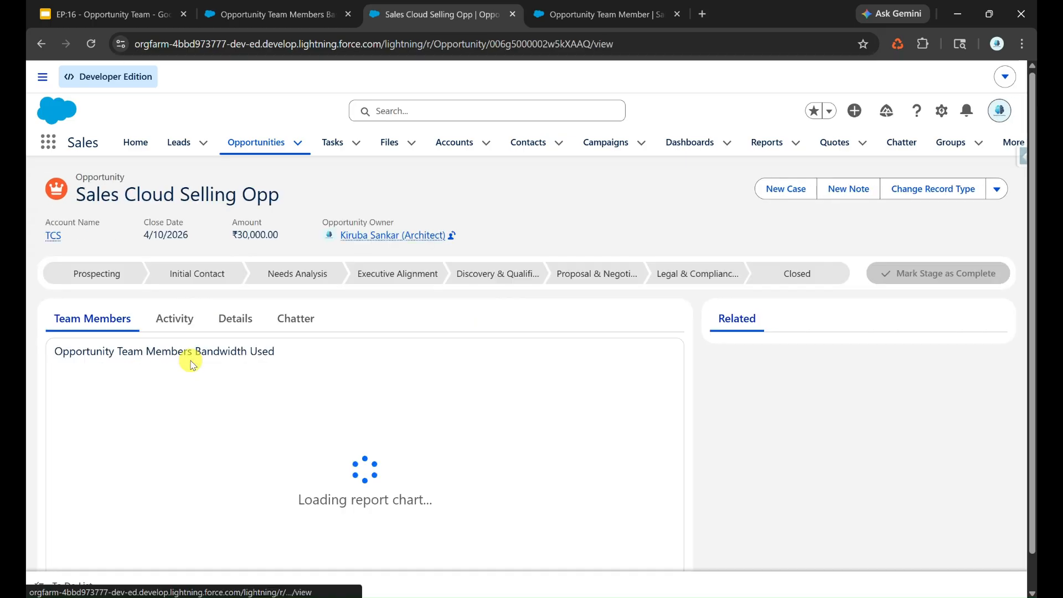
scroll(239, 394, down, 1)
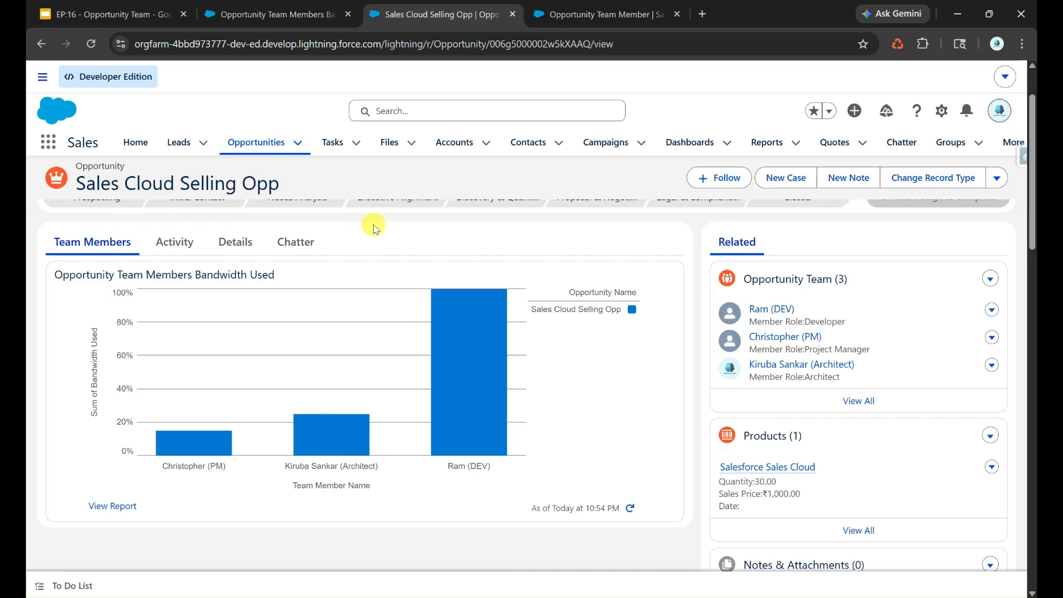
scroll(375, 228, up, 2)
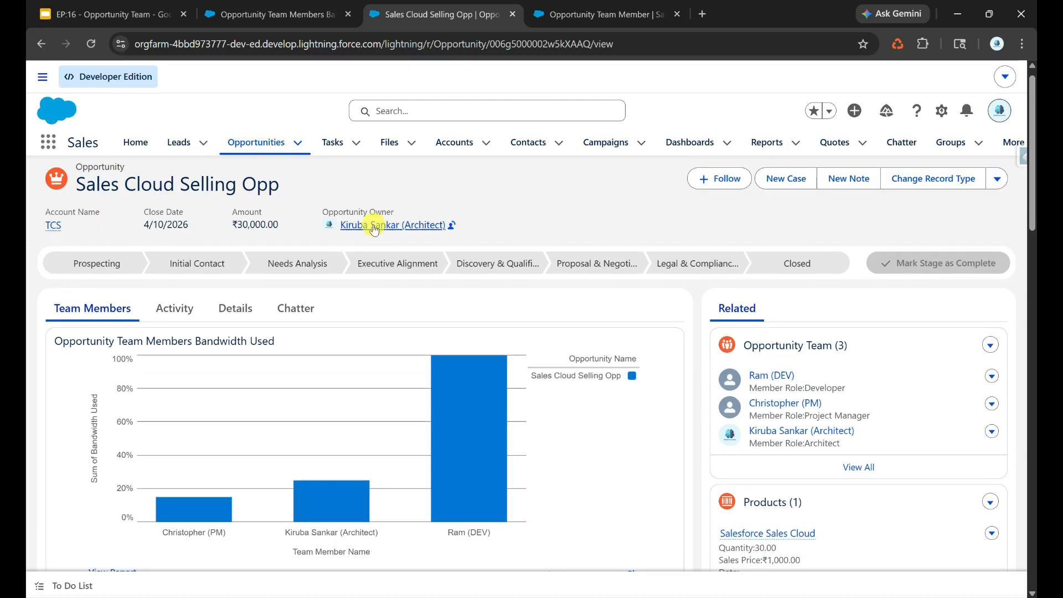